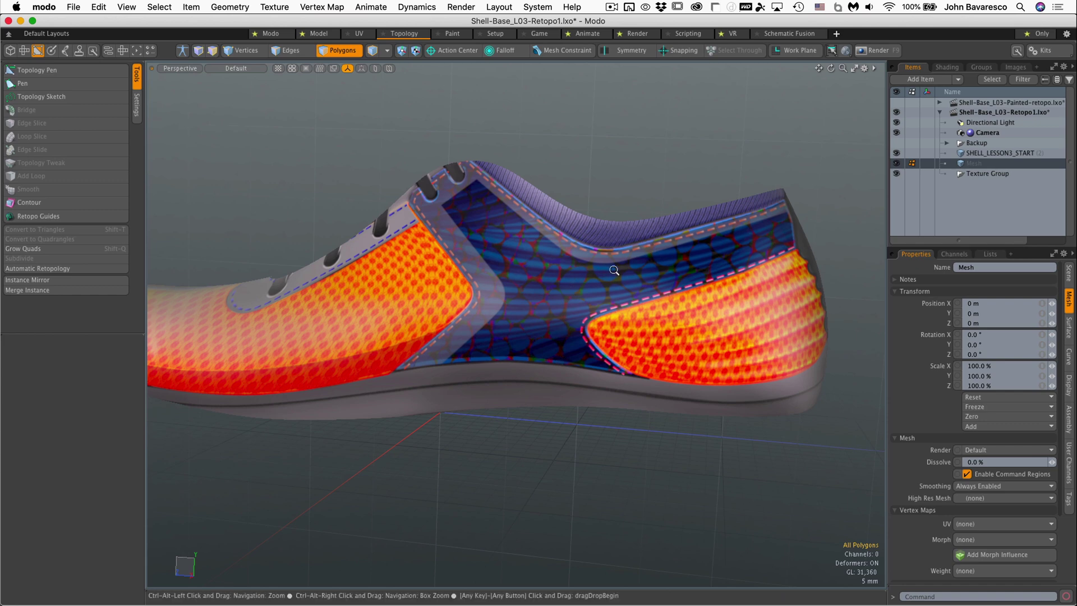
Draw a single quad with the Pen tool between the collar stitching and the upper stitching of the orange heel panel.
{"action": "mouse_move", "coordinate": [610, 269]}
{"action": "left_mouse_down", "text": "alt"}
{"action": "mouse_move", "coordinate": [665, 267]}
{"action": "mouse_move", "coordinate": [603, 273]}
{"action": "left_mouse_up", "text": "alt"}
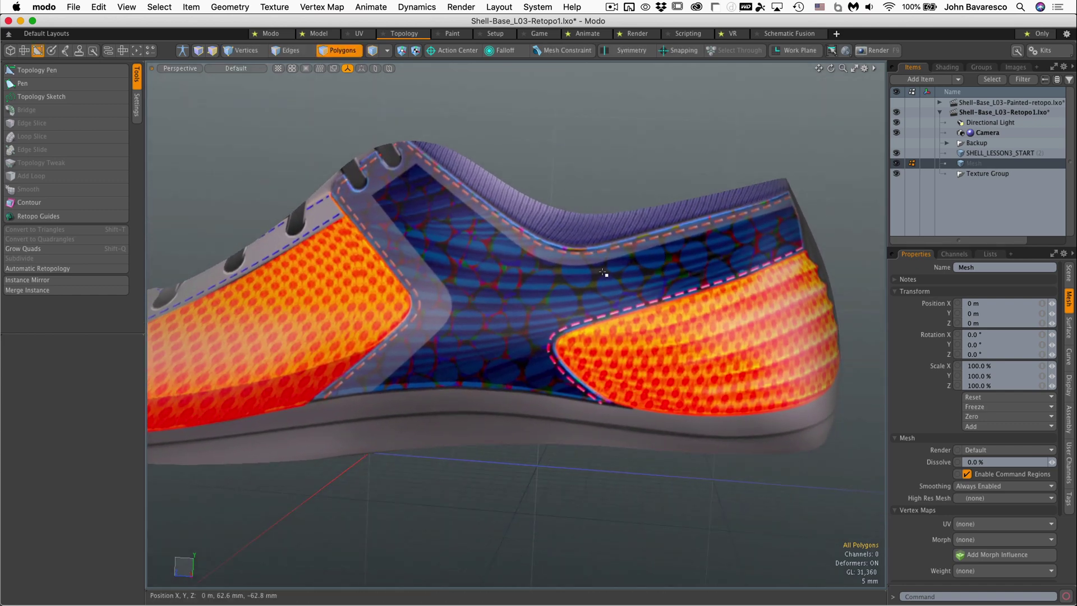
{"action": "left_click", "coordinate": [69, 71]}
{"action": "left_click", "coordinate": [71, 84]}
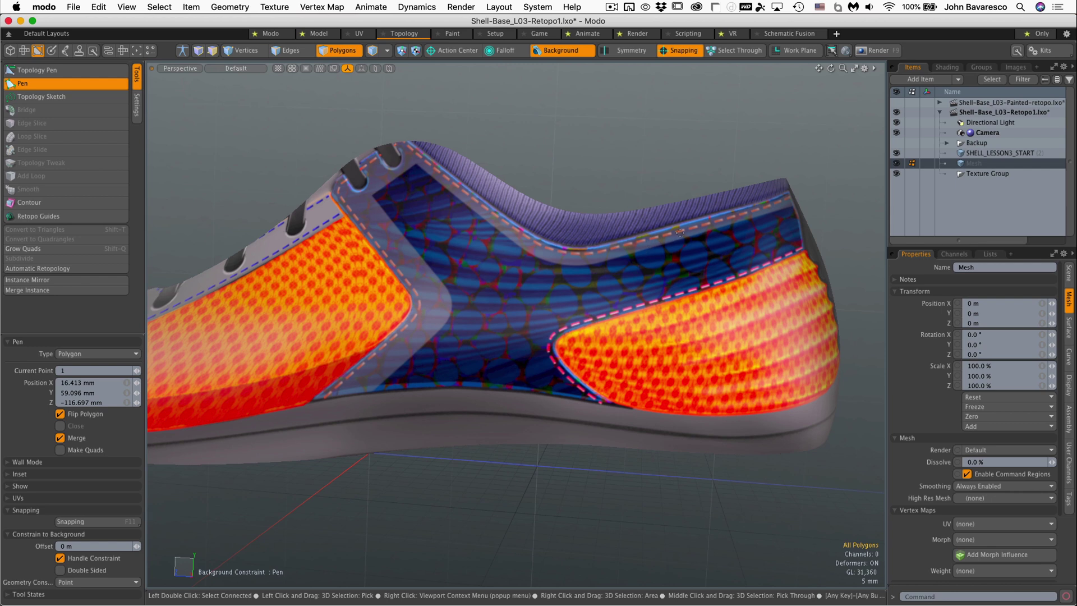
{"action": "left_click", "coordinate": [631, 244]}
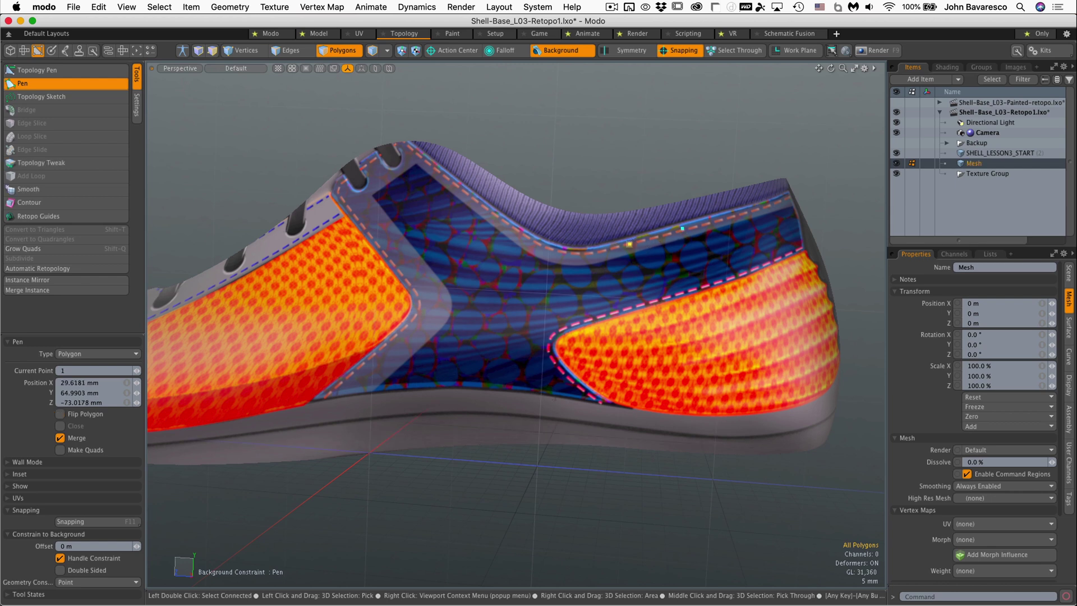
{"action": "left_click", "coordinate": [646, 303]}
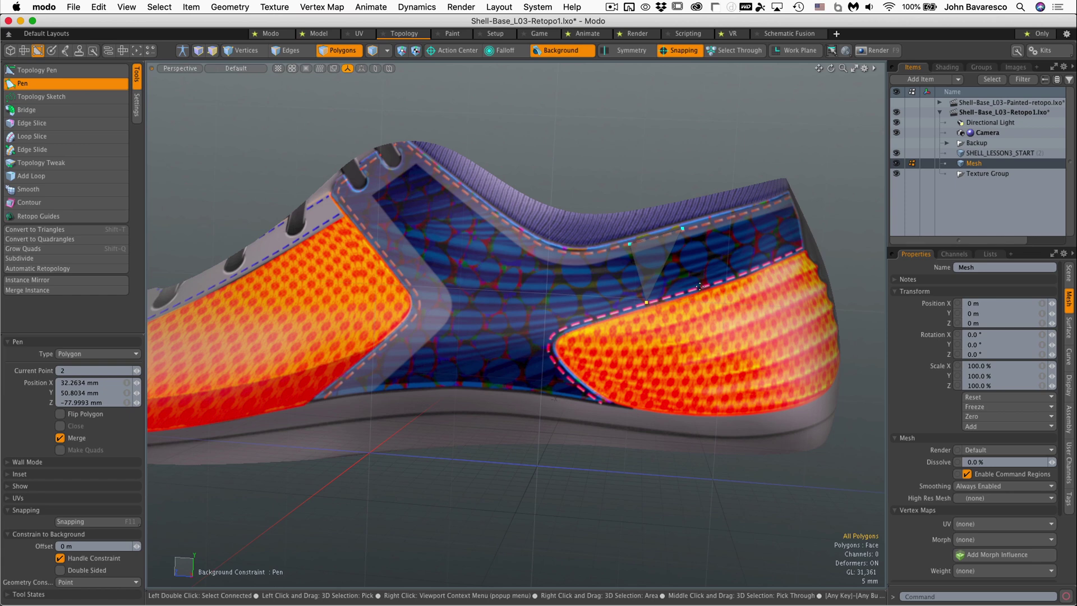
{"action": "left_click", "coordinate": [701, 286]}
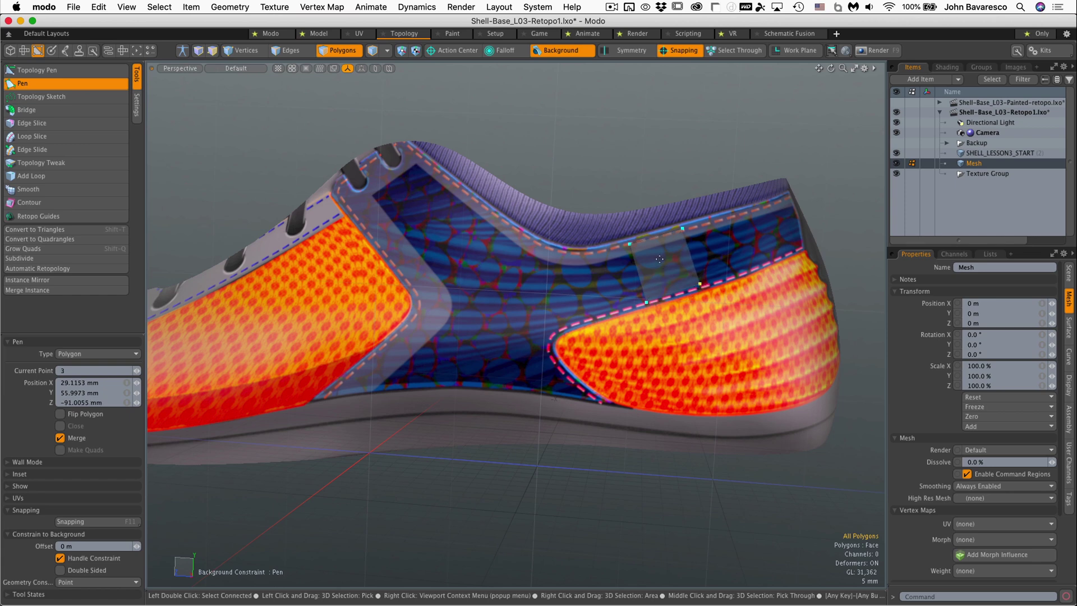
{"action": "scroll", "coordinate": [667, 255], "scroll_direction": "up", "scroll_amount": 3}
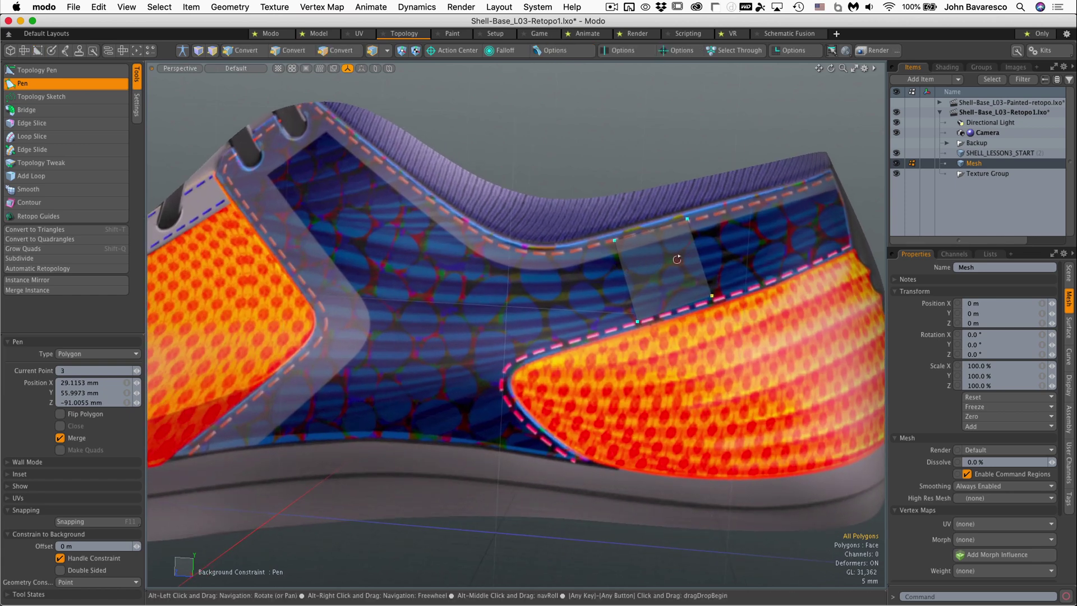
{"action": "left_click_drag", "start_coordinate": [677, 259], "coordinate": [663, 295], "text": "alt"}
{"action": "key", "text": "space"}
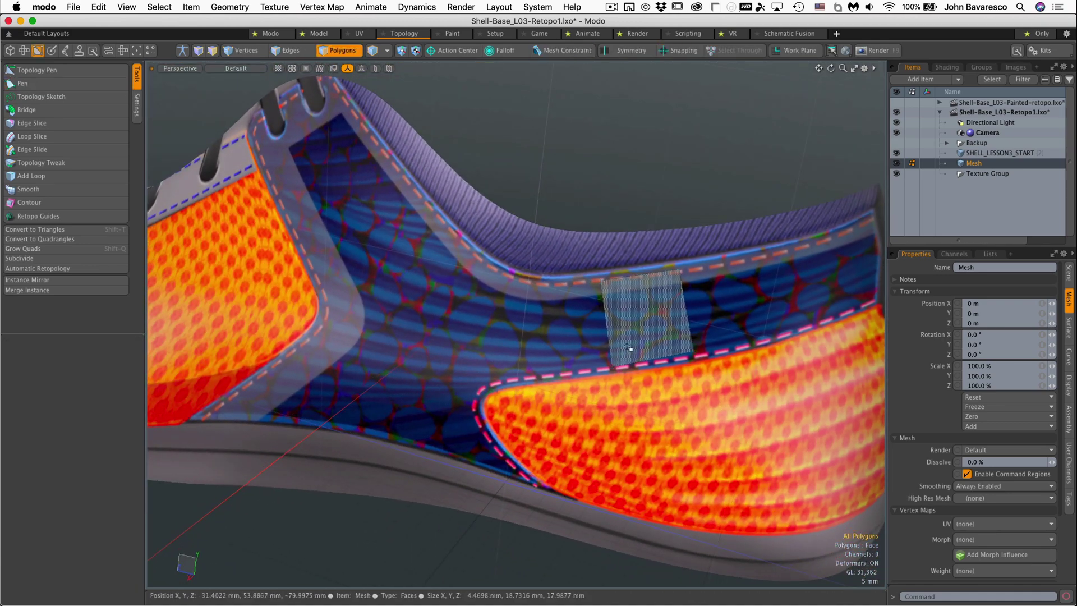
Flip the new quad's facing direction and flip it back.
{"action": "left_click", "coordinate": [675, 167]}
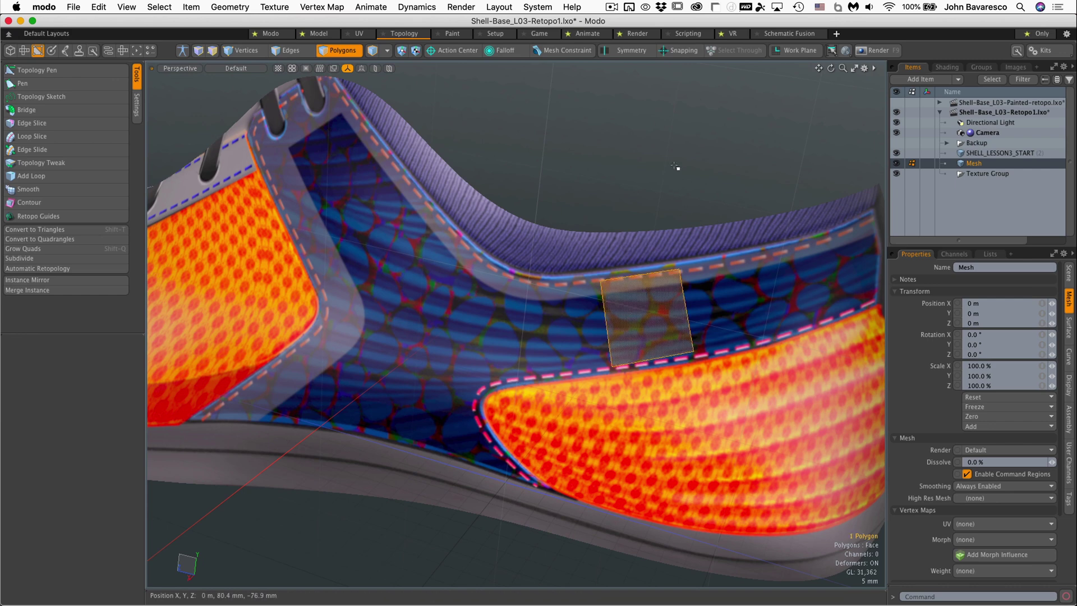
{"action": "key", "text": "f"}
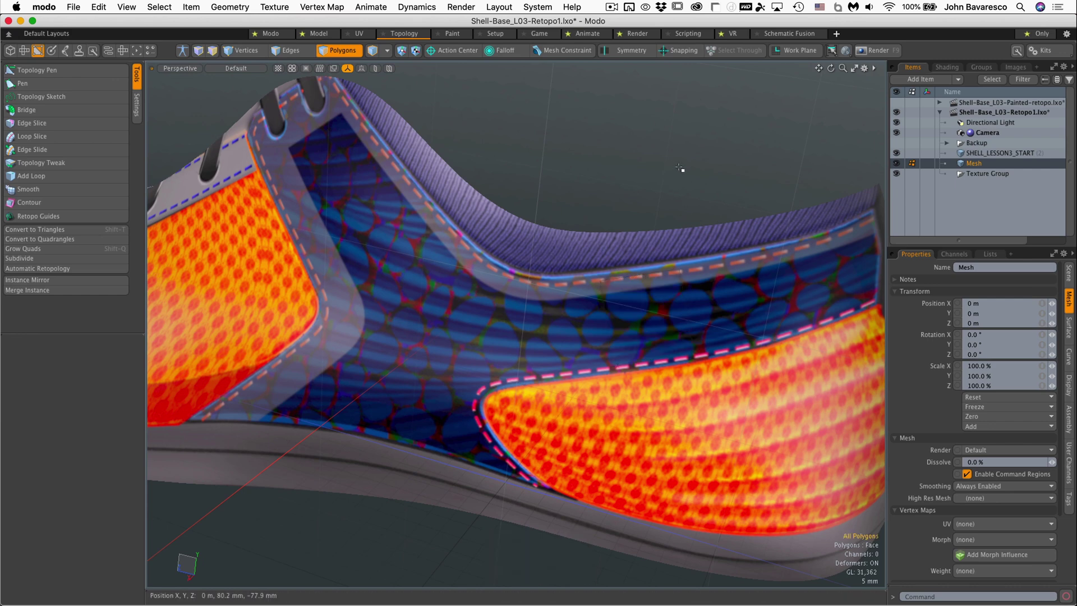
{"action": "key", "text": "f"}
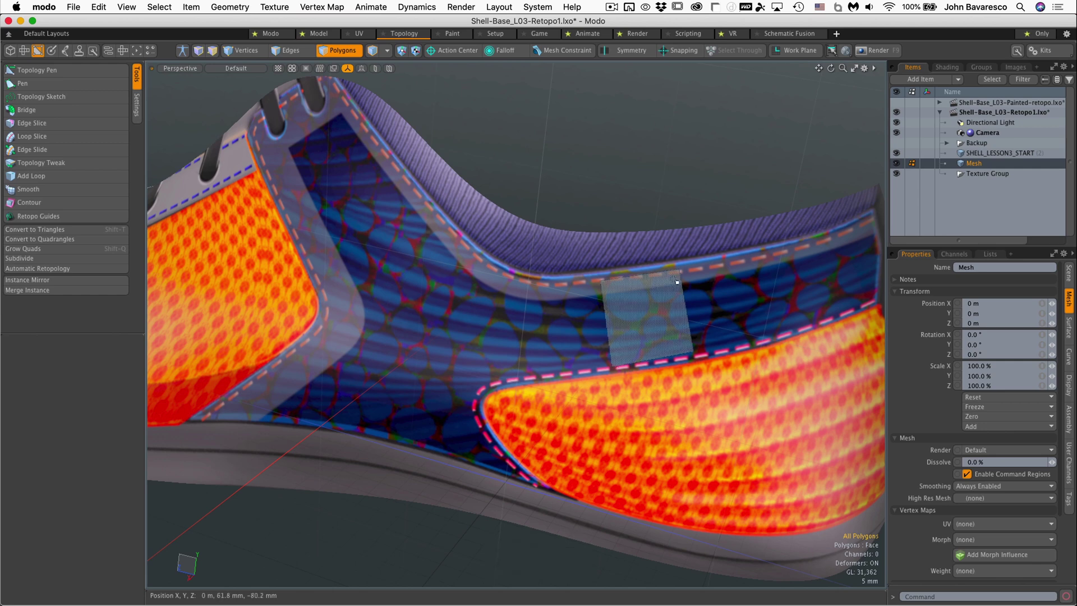
{"action": "left_click", "coordinate": [660, 311]}
Extend the quad's front edge with the Topology Pen into a strip across the blue side panel to the orange toe panel's rear stitching.
{"action": "mouse_move", "coordinate": [661, 312]}
{"action": "left_mouse_down", "text": "alt"}
{"action": "mouse_move", "coordinate": [448, 357]}
{"action": "mouse_move", "coordinate": [617, 315]}
{"action": "mouse_move", "coordinate": [671, 281]}
{"action": "mouse_move", "coordinate": [644, 308]}
{"action": "mouse_move", "coordinate": [657, 306]}
{"action": "left_mouse_up", "text": "alt"}
{"action": "key", "text": "1"}
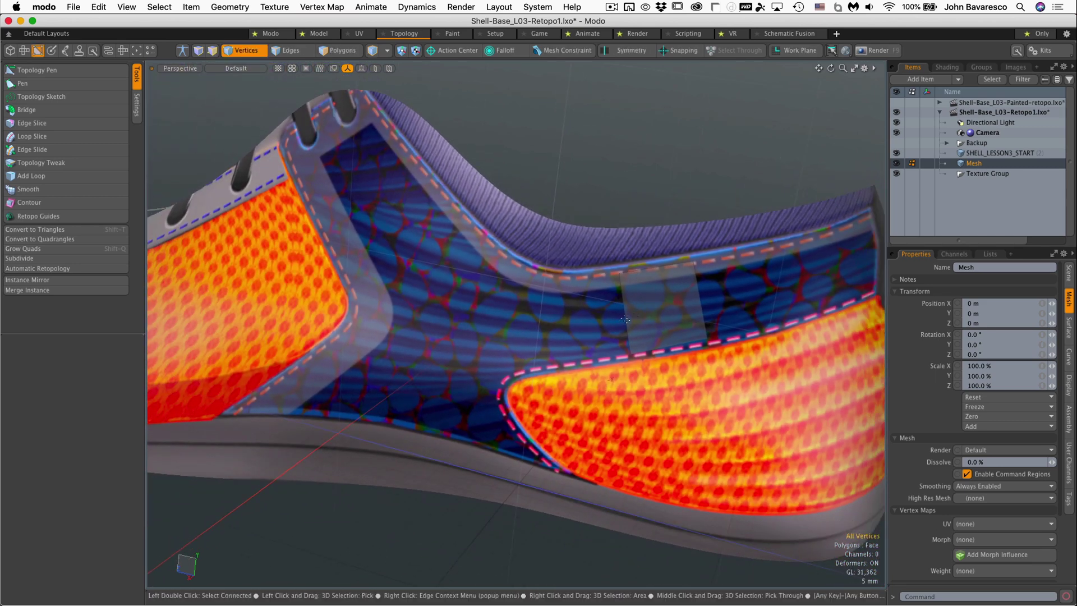
{"action": "left_click", "coordinate": [56, 74]}
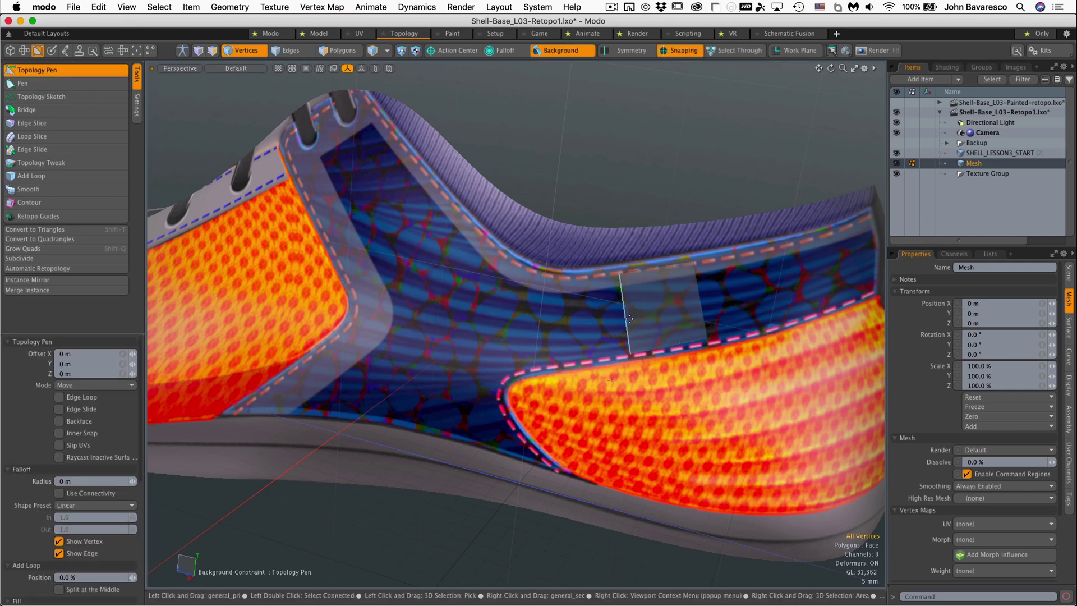
{"action": "key", "text": "shift"}
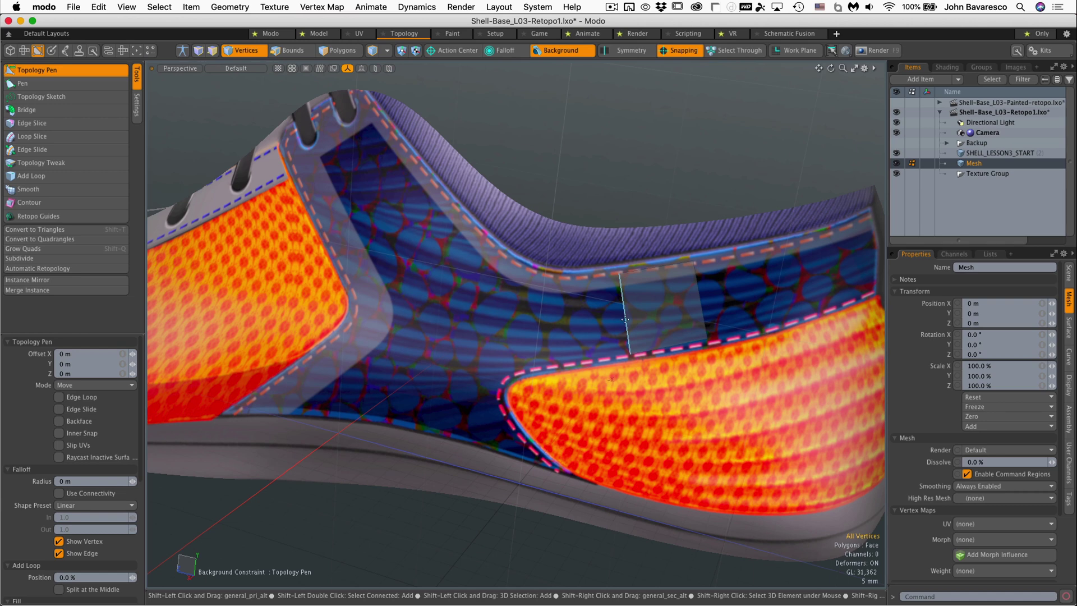
{"action": "left_click_drag", "start_coordinate": [625, 320], "coordinate": [566, 315], "text": "shift"}
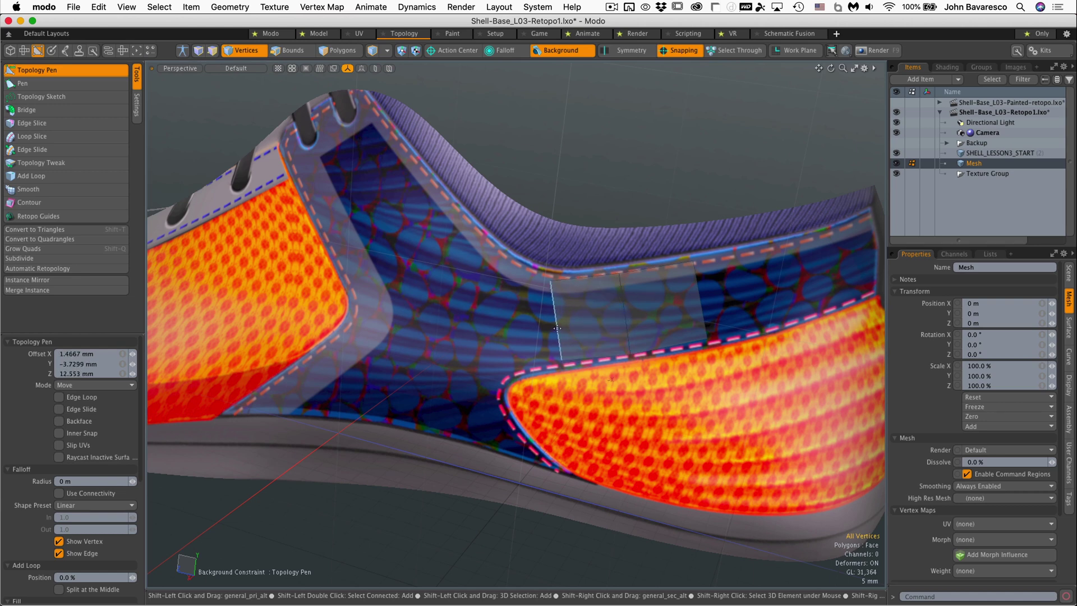
{"action": "left_click_drag", "start_coordinate": [557, 328], "coordinate": [498, 325], "text": "shift"}
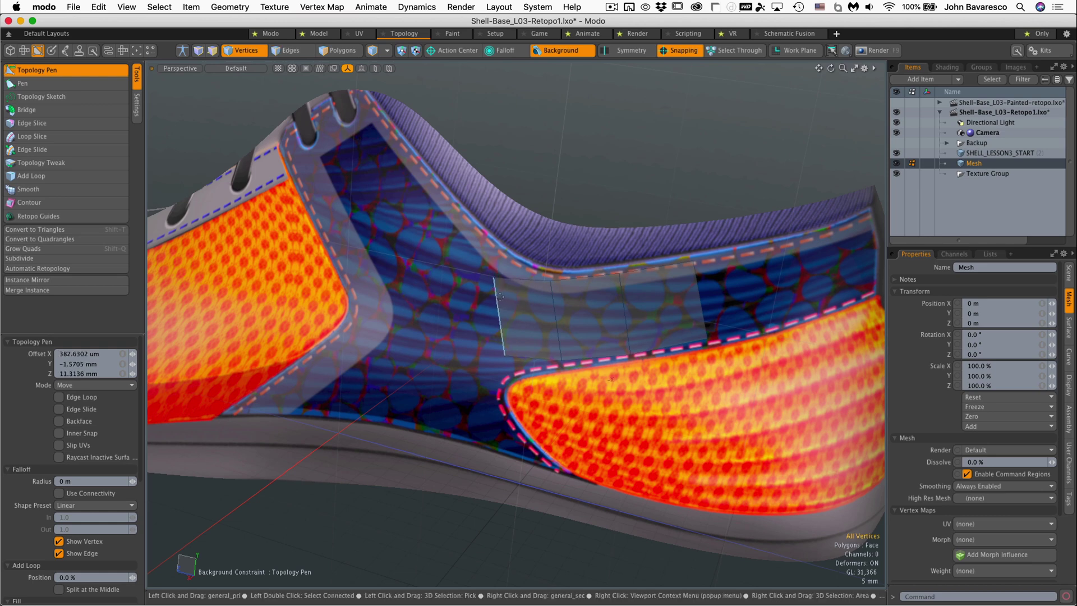
{"action": "left_click_drag", "start_coordinate": [500, 296], "coordinate": [352, 316], "text": "shift"}
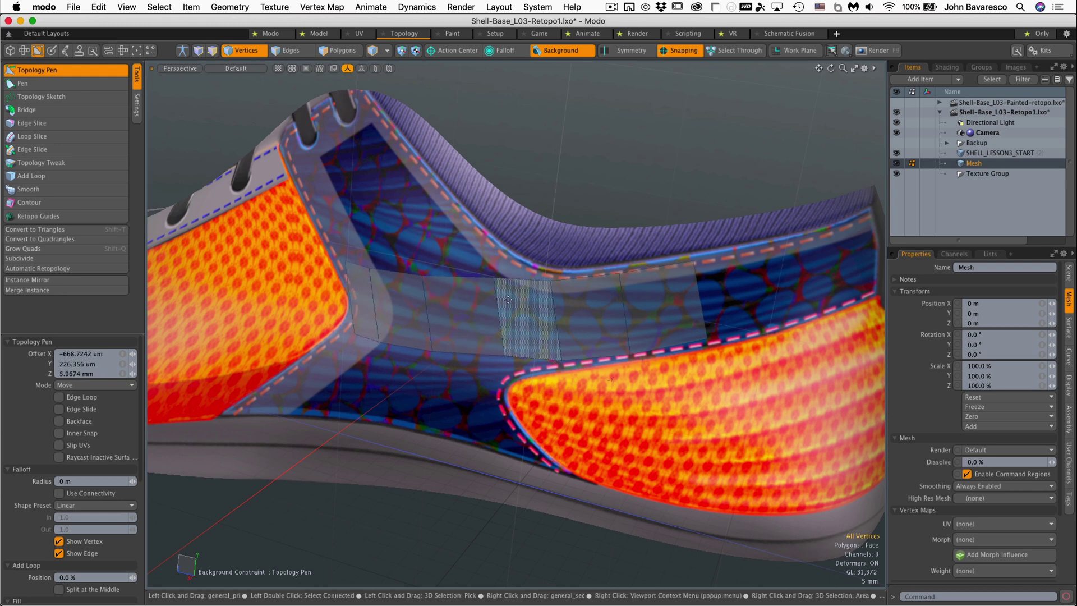
Adjust the strip's upper edge and extend quads from it along the collar stitching up to the rearmost lace hole.
{"action": "left_click_drag", "start_coordinate": [481, 308], "coordinate": [694, 274], "text": "alt"}
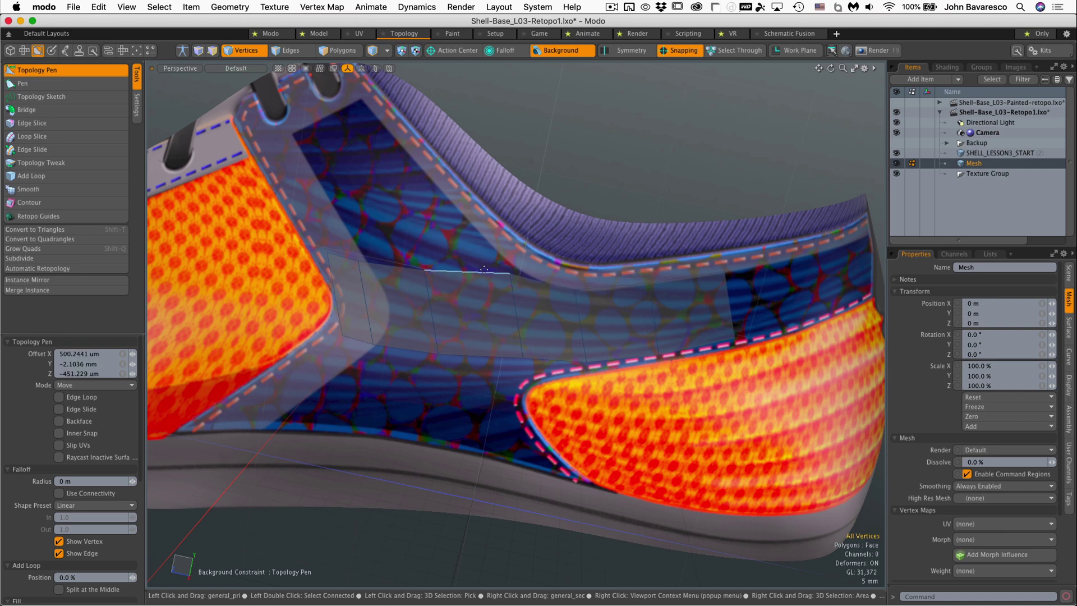
{"action": "left_click_drag", "start_coordinate": [484, 270], "coordinate": [577, 275]}
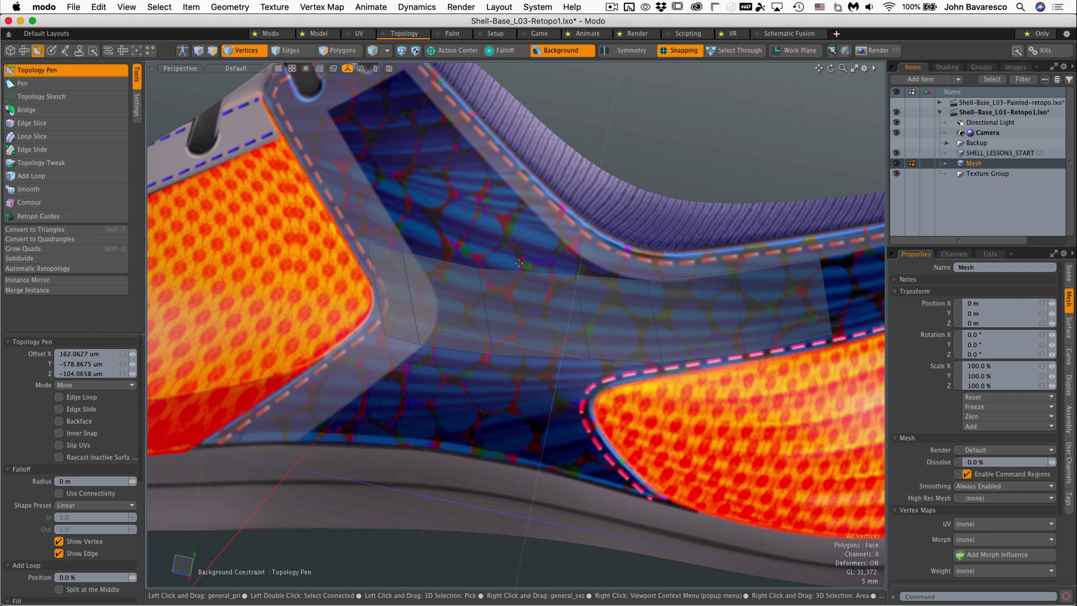
{"action": "left_click_drag", "start_coordinate": [531, 271], "coordinate": [471, 140], "text": "shift"}
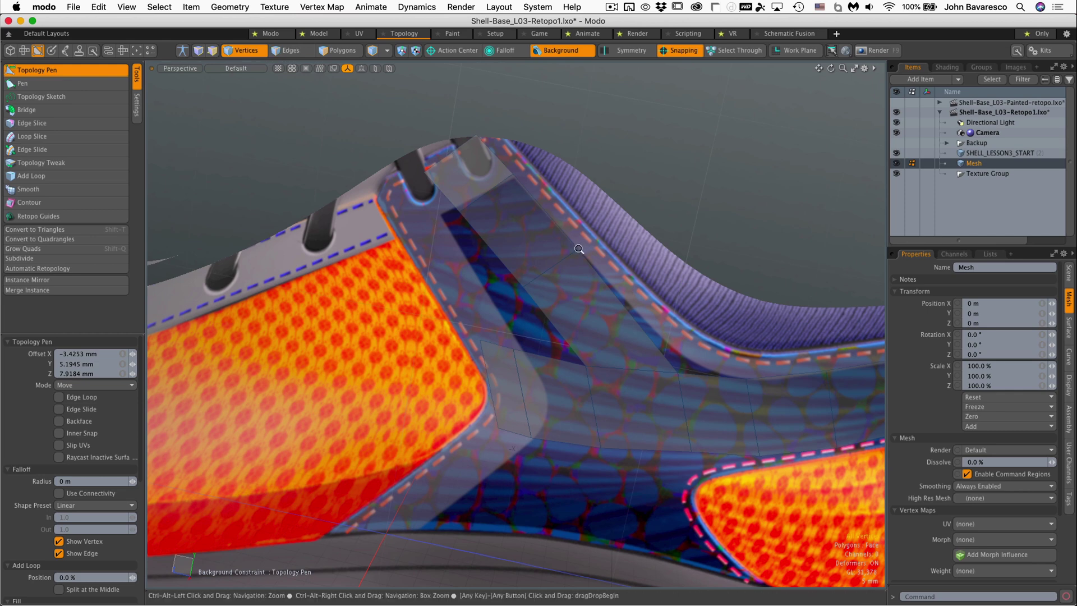
Fill the gap in the blue side panel with more quads and extend the faces around the top two lace holes.
{"action": "mouse_move", "coordinate": [573, 260]}
{"action": "left_mouse_down", "text": "ctrl+alt"}
{"action": "mouse_move", "coordinate": [540, 265]}
{"action": "mouse_move", "coordinate": [584, 264]}
{"action": "left_mouse_up", "text": "ctrl+alt"}
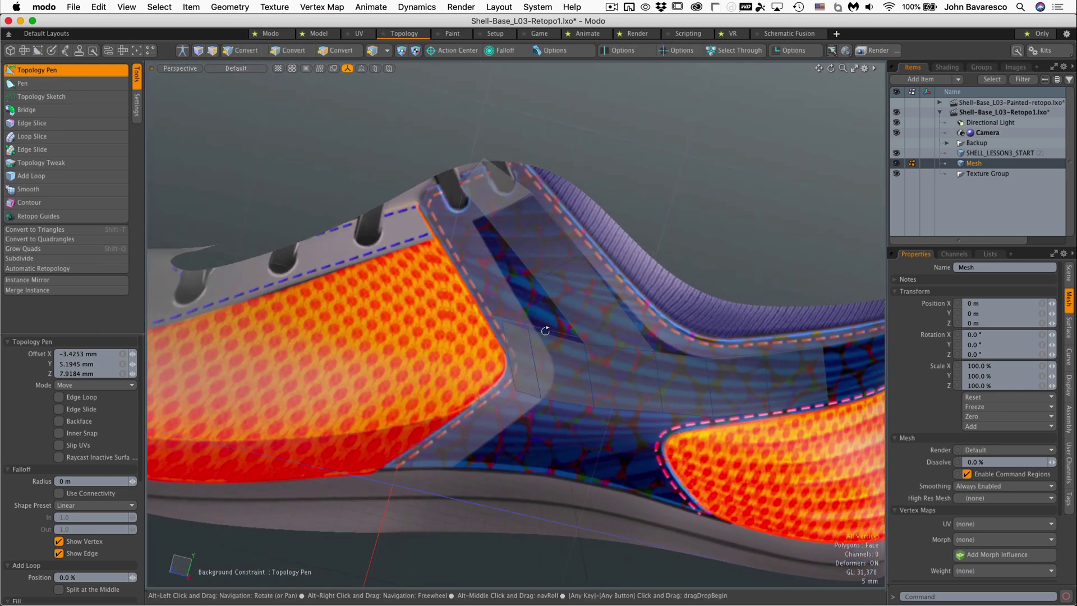
{"action": "left_click_drag", "start_coordinate": [582, 342], "coordinate": [513, 291], "text": "shift"}
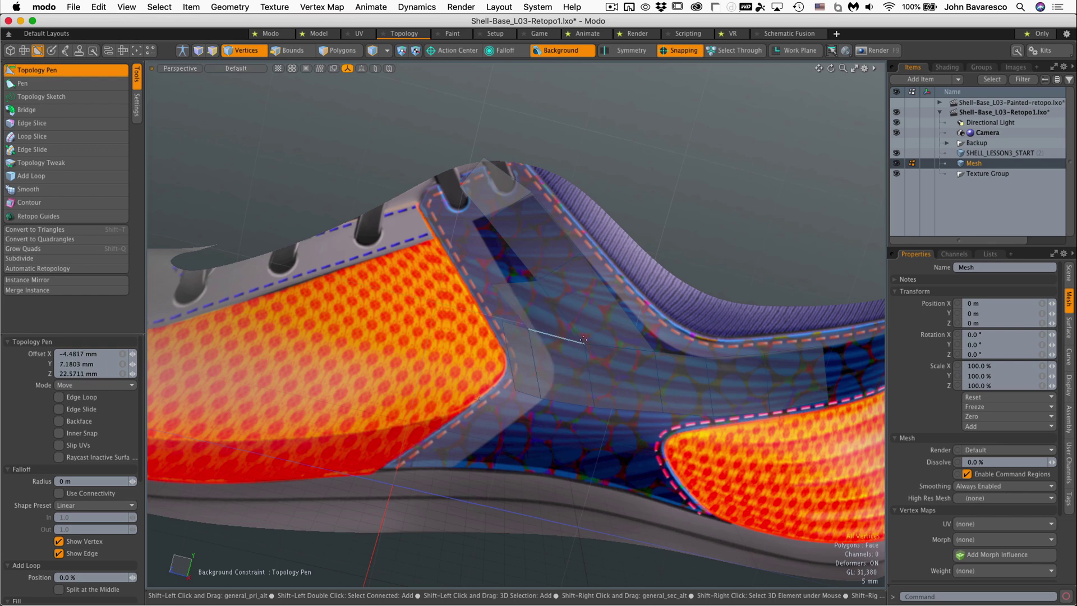
{"action": "scroll", "coordinate": [582, 233], "scroll_direction": "up", "scroll_amount": 5}
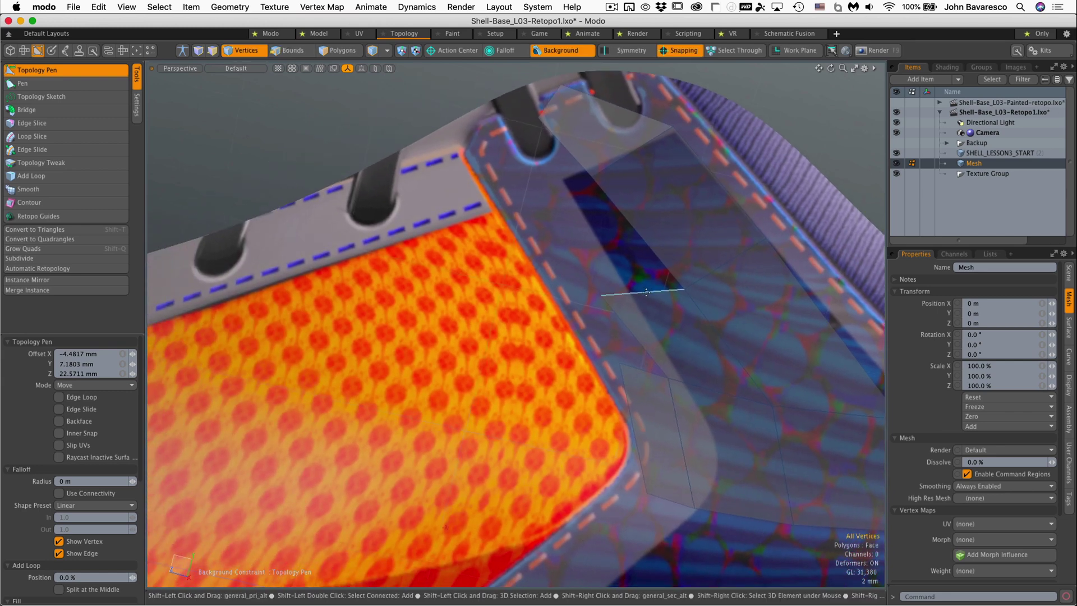
{"action": "left_click_drag", "start_coordinate": [602, 295], "coordinate": [612, 165]}
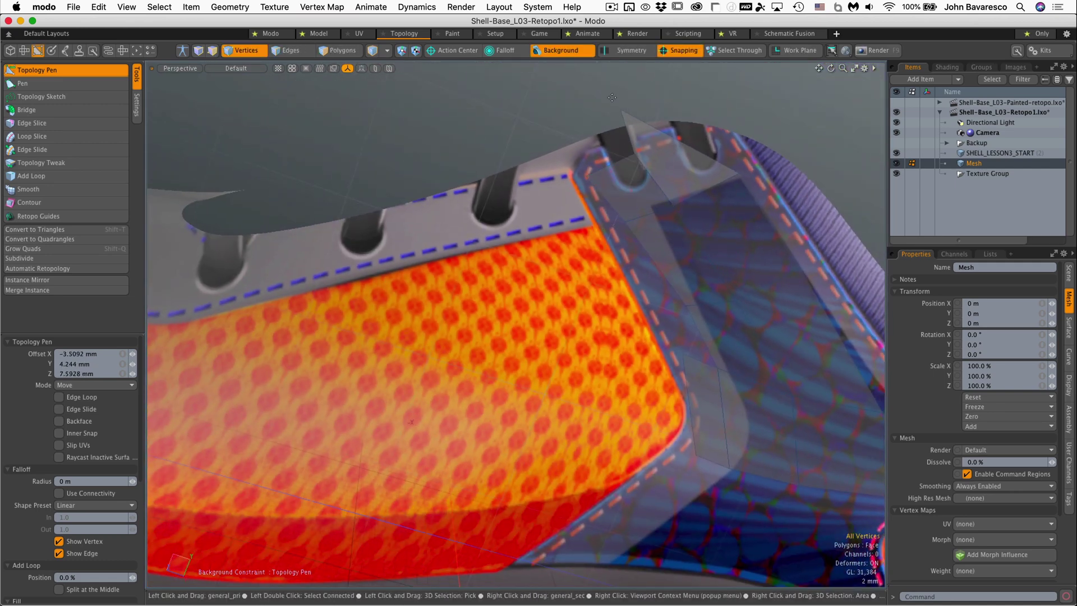
Pull the stray corner vertex from the shoe's opposite side back to the upper edge beside the rearmost lace hole.
{"action": "scroll", "coordinate": [620, 110], "scroll_direction": "down", "scroll_amount": 5}
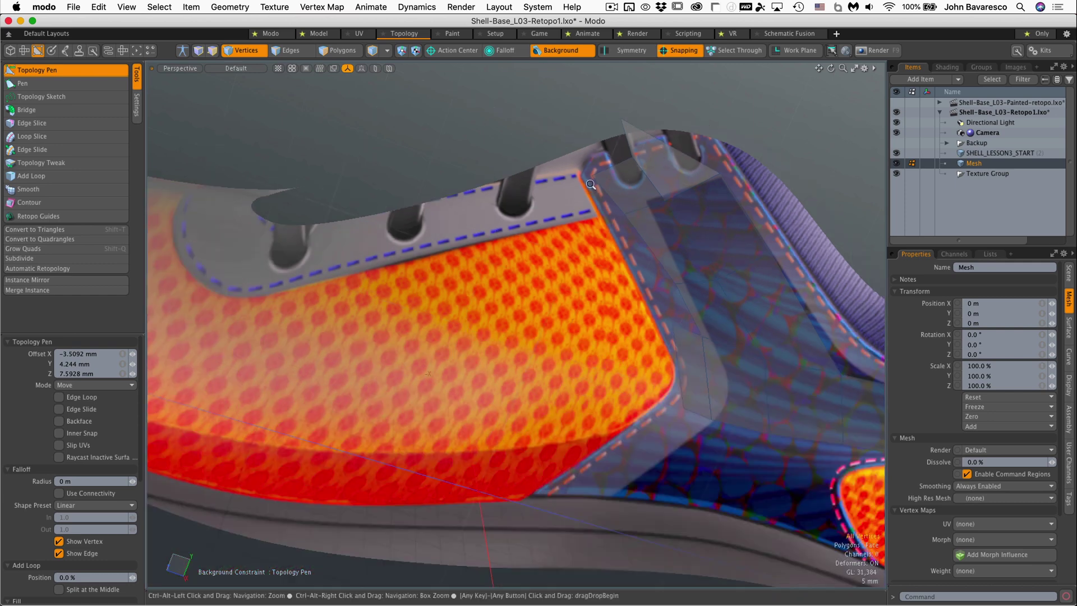
{"action": "left_click_drag", "start_coordinate": [620, 256], "coordinate": [656, 355], "text": "alt"}
{"action": "left_click_drag", "start_coordinate": [583, 213], "coordinate": [654, 145], "text": "alt"}
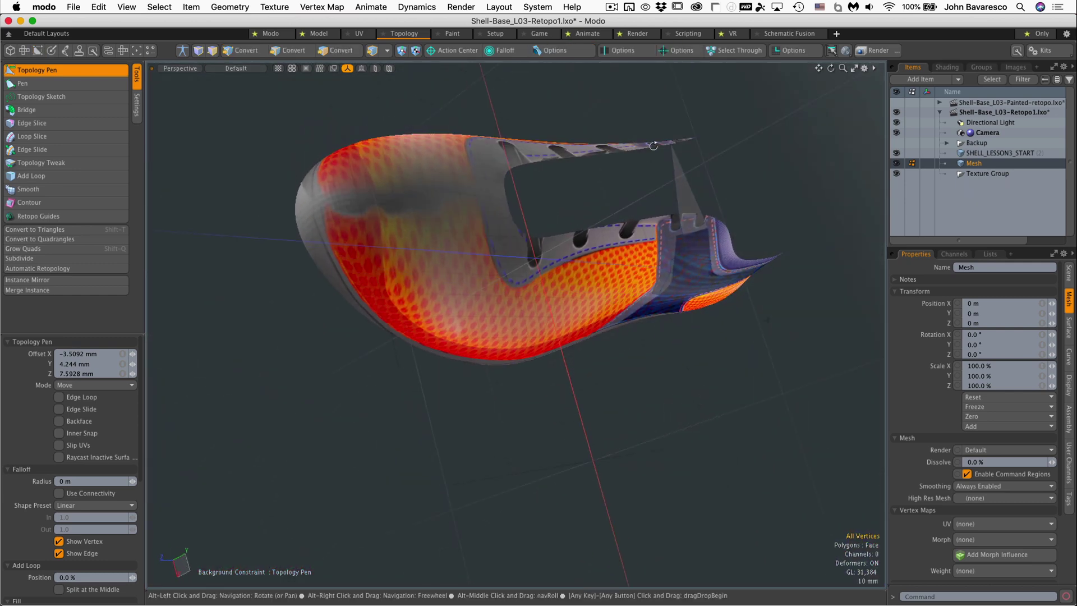
{"action": "left_click_drag", "start_coordinate": [686, 185], "coordinate": [640, 262], "text": "alt"}
{"action": "scroll", "coordinate": [599, 159], "scroll_direction": "up", "scroll_amount": 3}
{"action": "scroll", "coordinate": [599, 158], "scroll_direction": "down", "scroll_amount": 3}
{"action": "scroll", "coordinate": [579, 221], "scroll_direction": "up", "scroll_amount": 3}
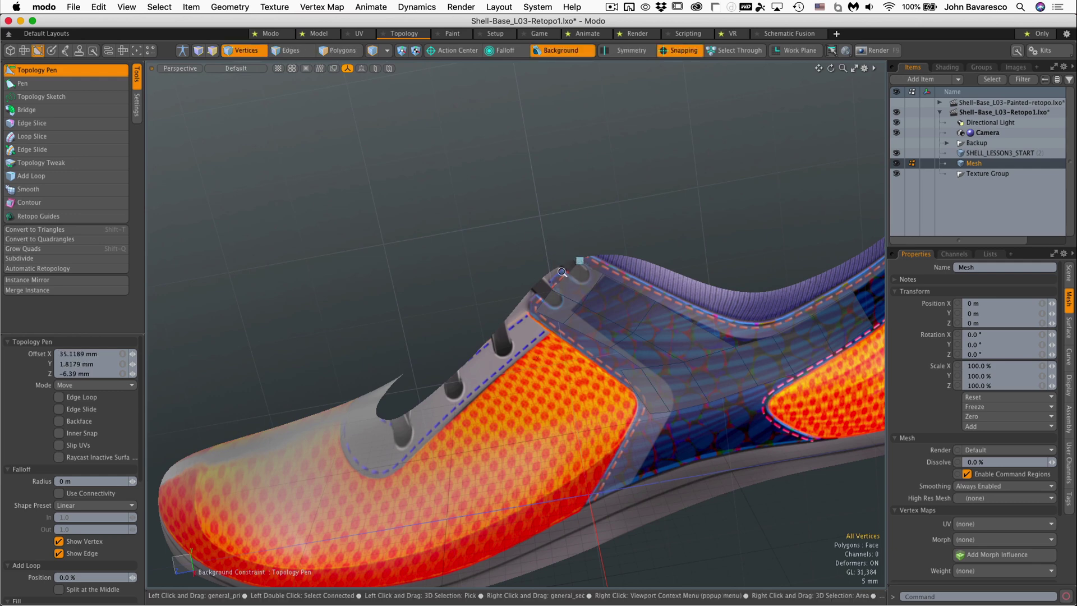
Align the vertices and edges of the faces around the top two lace holes with the stitching and panel corner.
{"action": "scroll", "coordinate": [561, 271], "scroll_direction": "up", "scroll_amount": 5}
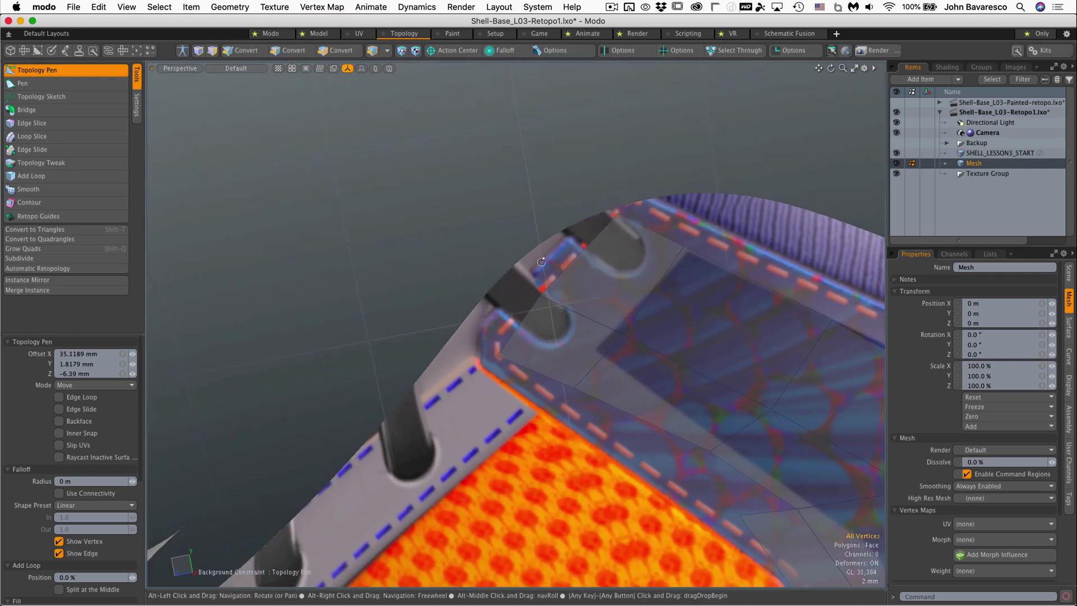
{"action": "left_click_drag", "start_coordinate": [547, 261], "coordinate": [511, 228], "text": "alt+shift"}
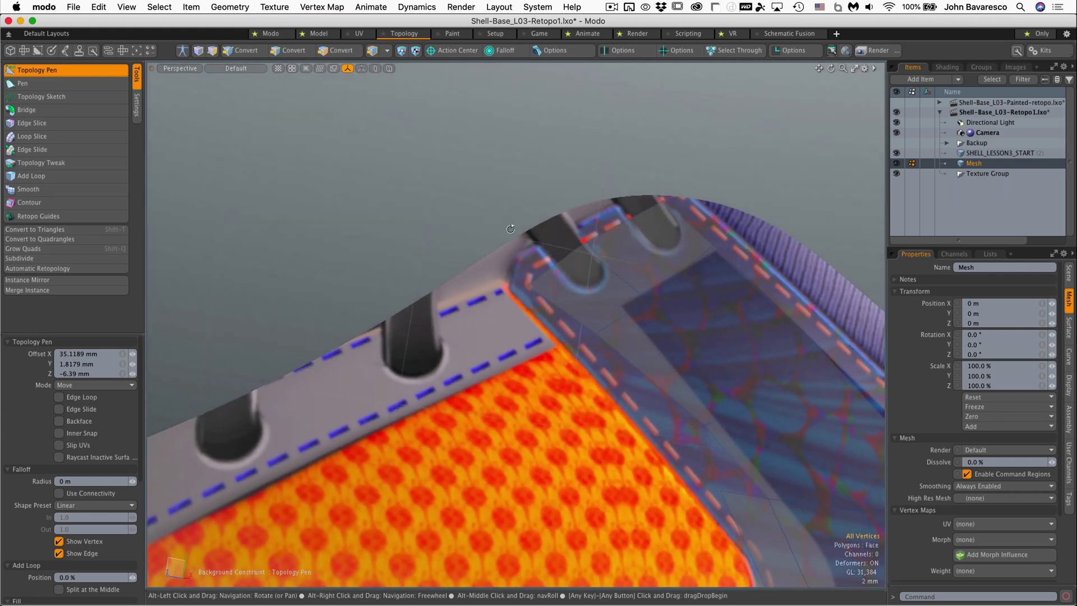
{"action": "left_click_drag", "start_coordinate": [584, 245], "coordinate": [508, 323]}
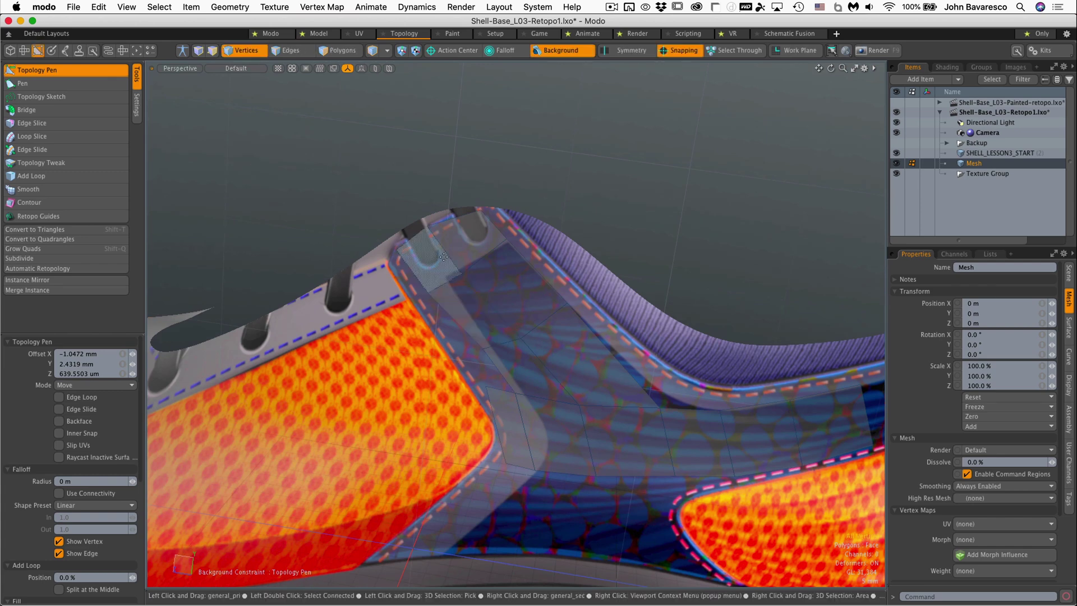
{"action": "left_click_drag", "start_coordinate": [446, 253], "coordinate": [448, 251]}
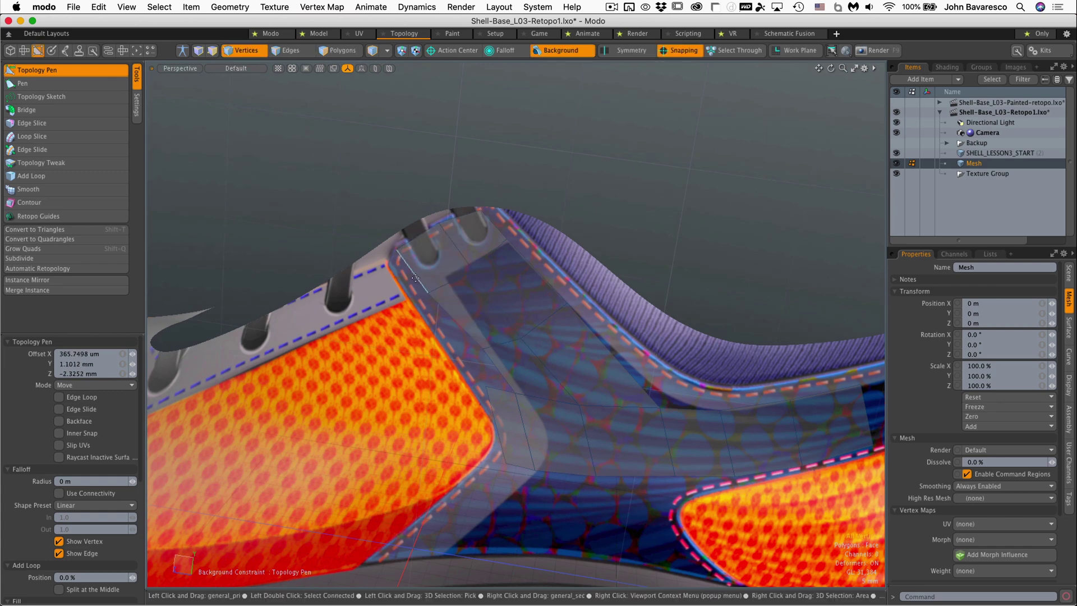
{"action": "left_click_drag", "start_coordinate": [429, 292], "coordinate": [485, 275]}
Nudge the lower edge of the side strip ahead of the orange heel panel.
{"action": "scroll", "coordinate": [471, 285], "scroll_direction": "down", "scroll_amount": 3}
{"action": "left_click_drag", "start_coordinate": [650, 305], "coordinate": [723, 278], "text": "alt+shift"}
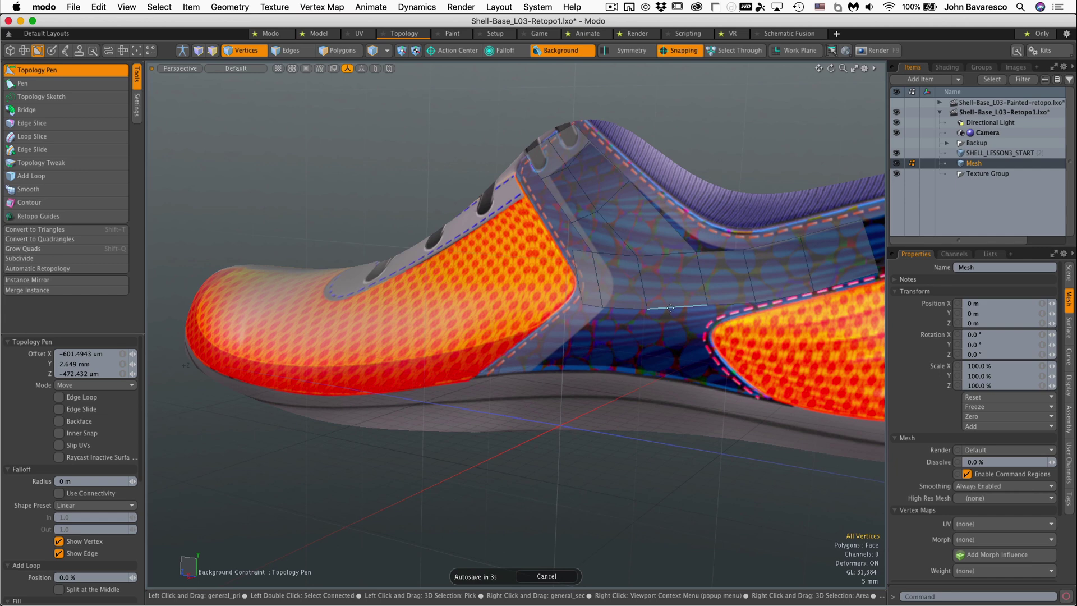
{"action": "mouse_move", "coordinate": [671, 308]}
{"action": "left_mouse_down"}
{"action": "mouse_move", "coordinate": [670, 324]}
{"action": "mouse_move", "coordinate": [668, 307]}
{"action": "left_mouse_up"}
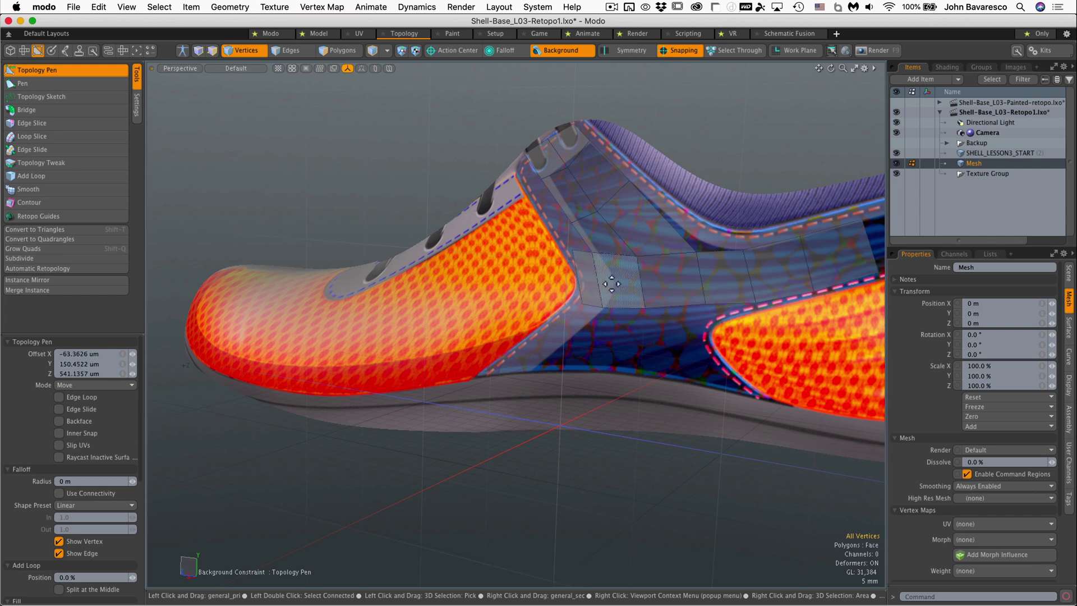
Extend quads along the orange toe panel's rear stitching to close the gap between the side strip and the lace-hole faces.
{"action": "left_click_drag", "start_coordinate": [619, 279], "coordinate": [609, 258], "text": "alt"}
{"action": "scroll", "coordinate": [608, 258], "scroll_direction": "down", "scroll_amount": 5}
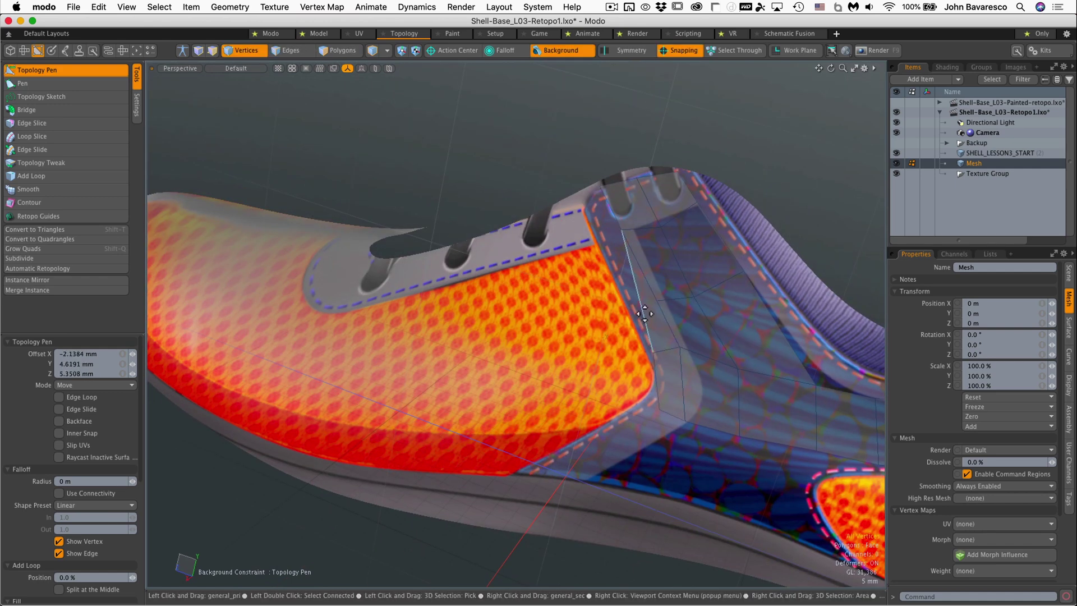
{"action": "scroll", "coordinate": [649, 308], "scroll_direction": "up", "scroll_amount": 5}
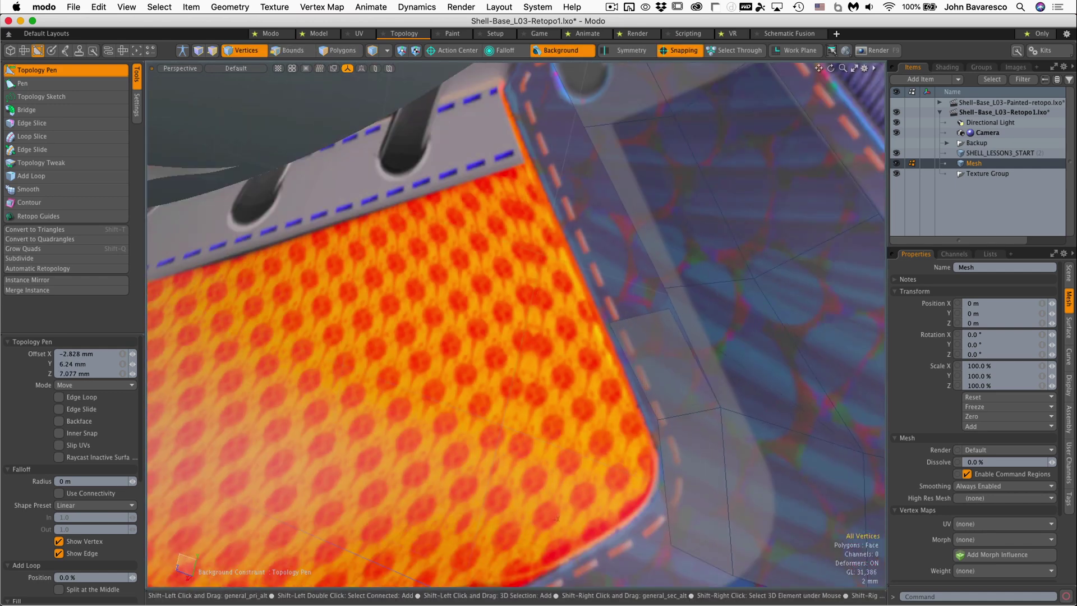
{"action": "left_click_drag", "start_coordinate": [719, 407], "coordinate": [643, 271], "text": "shift"}
{"action": "scroll", "coordinate": [622, 296], "scroll_direction": "down", "scroll_amount": 5}
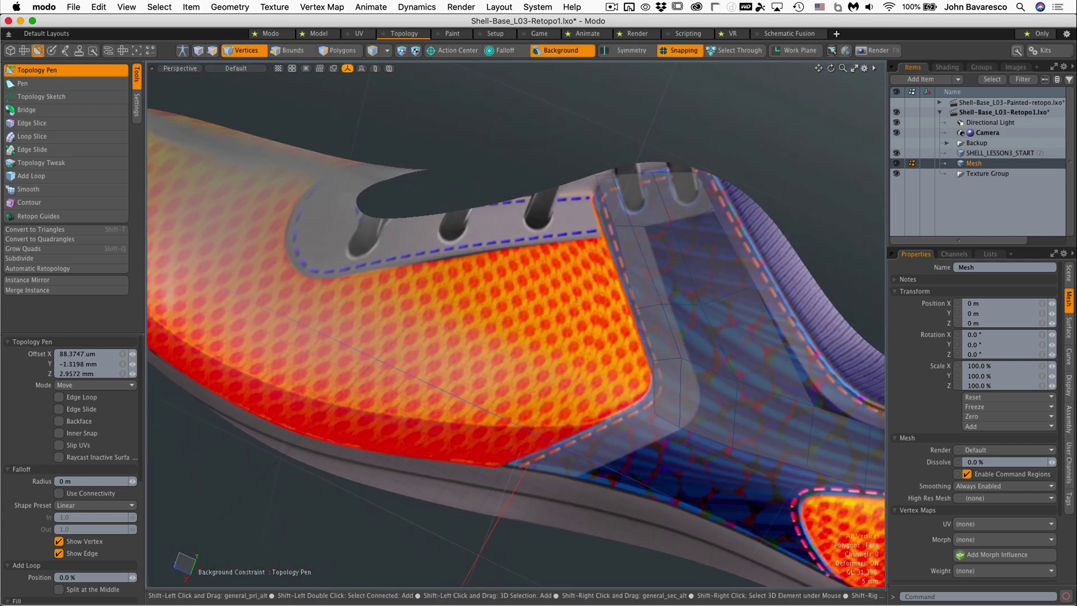
Nudge the vertex beside the lace holes, and extend quads from the side strip to the sole and the toe panel's rear stitching.
{"action": "left_click_drag", "start_coordinate": [587, 178], "coordinate": [607, 176]}
{"action": "left_click_drag", "start_coordinate": [649, 293], "coordinate": [600, 289], "text": "ctrl+alt"}
{"action": "left_click_drag", "start_coordinate": [601, 289], "coordinate": [613, 221], "text": "alt"}
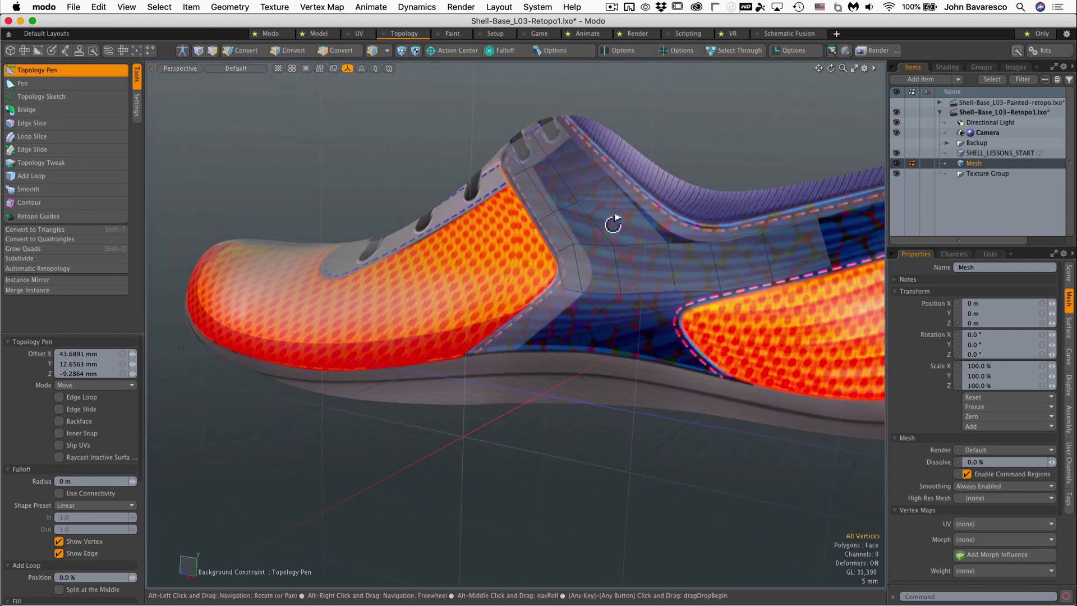
{"action": "left_click_drag", "start_coordinate": [647, 293], "coordinate": [708, 366], "text": "shift"}
{"action": "key", "text": "super+z"}
{"action": "mouse_move", "coordinate": [676, 331]}
{"action": "left_mouse_down", "text": "ctrl+alt"}
{"action": "mouse_move", "coordinate": [710, 293]}
{"action": "mouse_move", "coordinate": [676, 317]}
{"action": "left_mouse_up", "text": "ctrl+alt"}
{"action": "left_click_drag", "start_coordinate": [590, 335], "coordinate": [537, 355]}
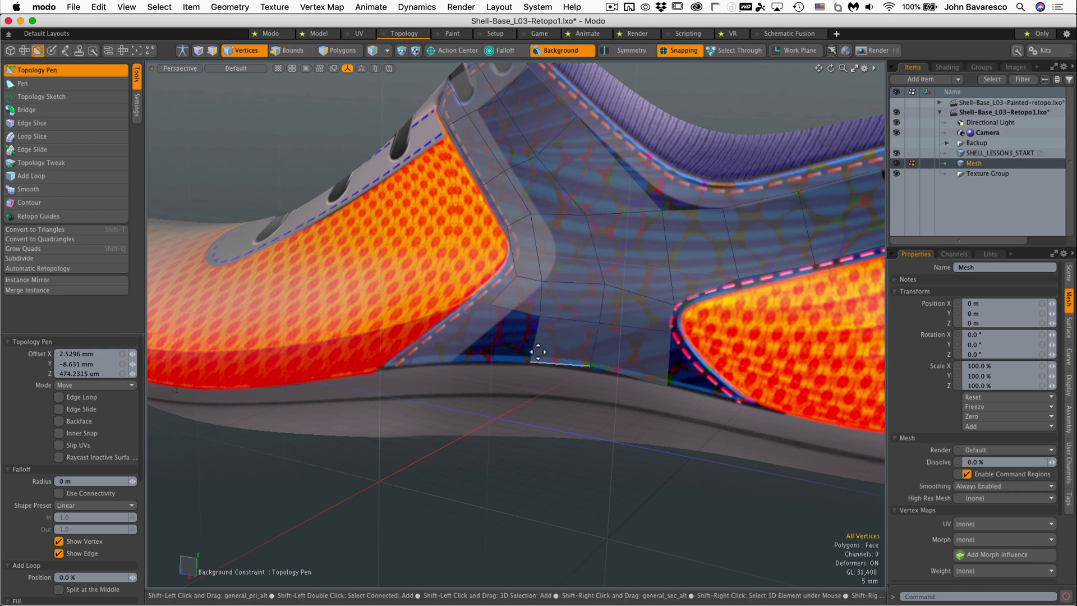
{"action": "mouse_move", "coordinate": [493, 307]}
{"action": "left_mouse_down", "text": "shift"}
{"action": "mouse_move", "coordinate": [478, 349]}
{"action": "mouse_move", "coordinate": [411, 363]}
{"action": "mouse_move", "coordinate": [488, 287]}
{"action": "left_mouse_up", "text": "shift"}
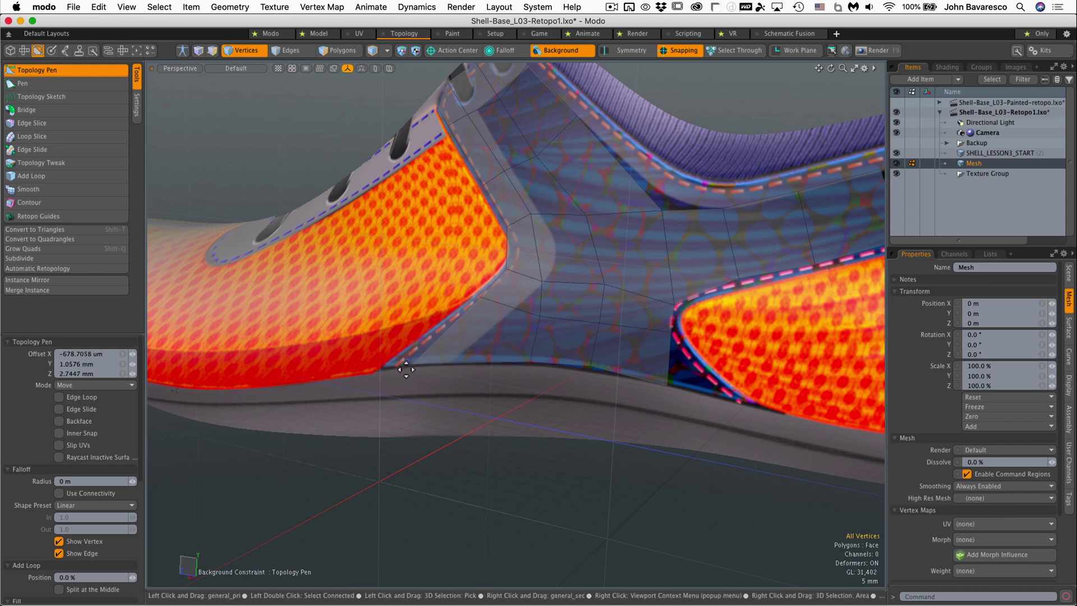
{"action": "left_click_drag", "start_coordinate": [406, 368], "coordinate": [383, 368]}
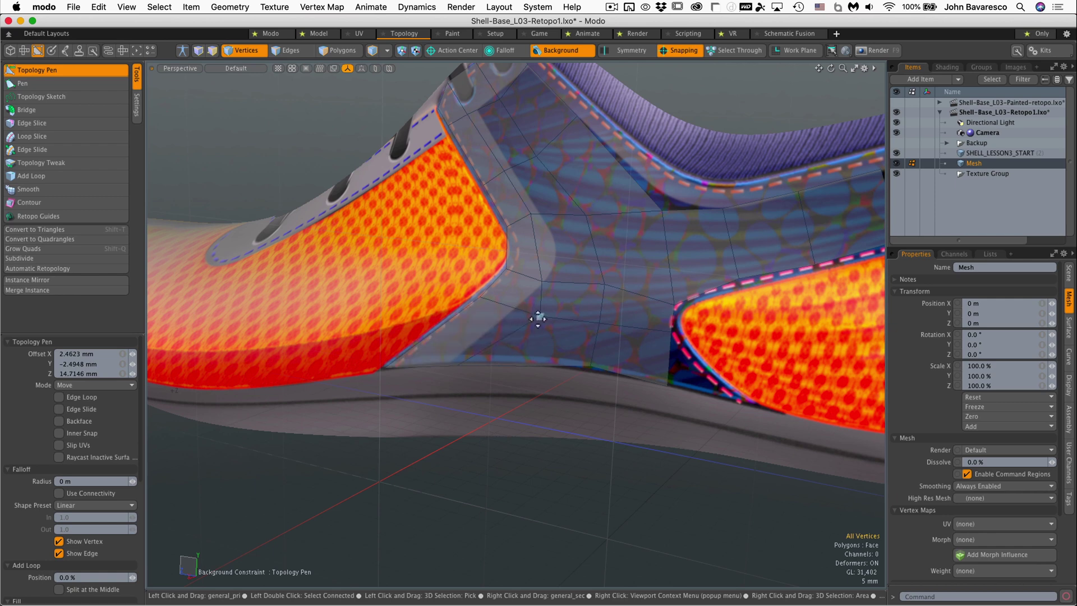
Add an edge loop through the faces running back from the toe panel's rear corner and adjust its vertices.
{"action": "scroll", "coordinate": [536, 249], "scroll_direction": "up", "scroll_amount": 3}
{"action": "middle_click", "coordinate": [538, 248]}
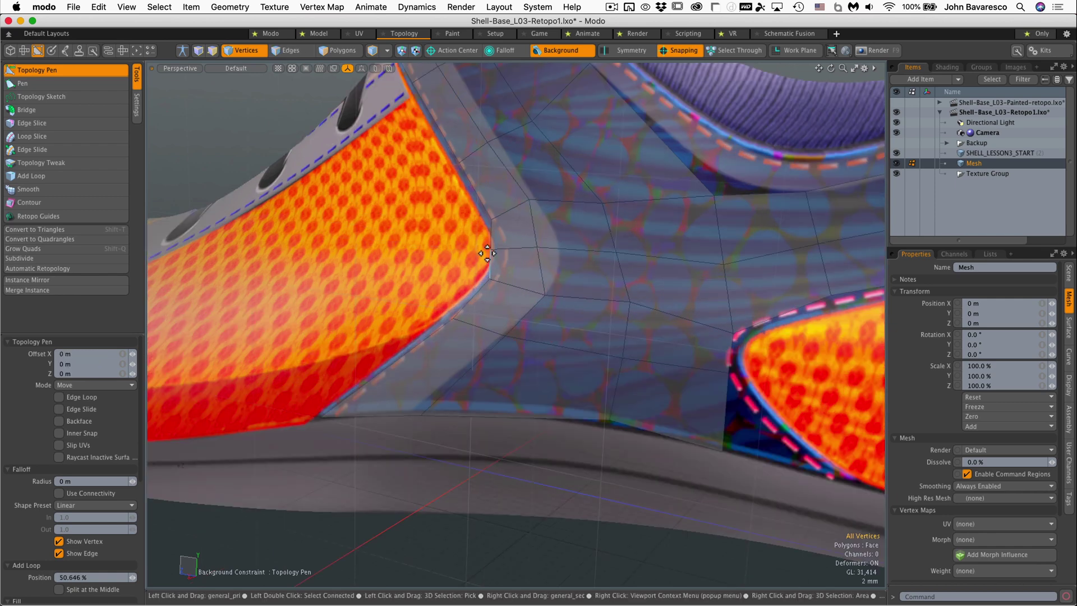
{"action": "left_click_drag", "start_coordinate": [530, 247], "coordinate": [566, 295]}
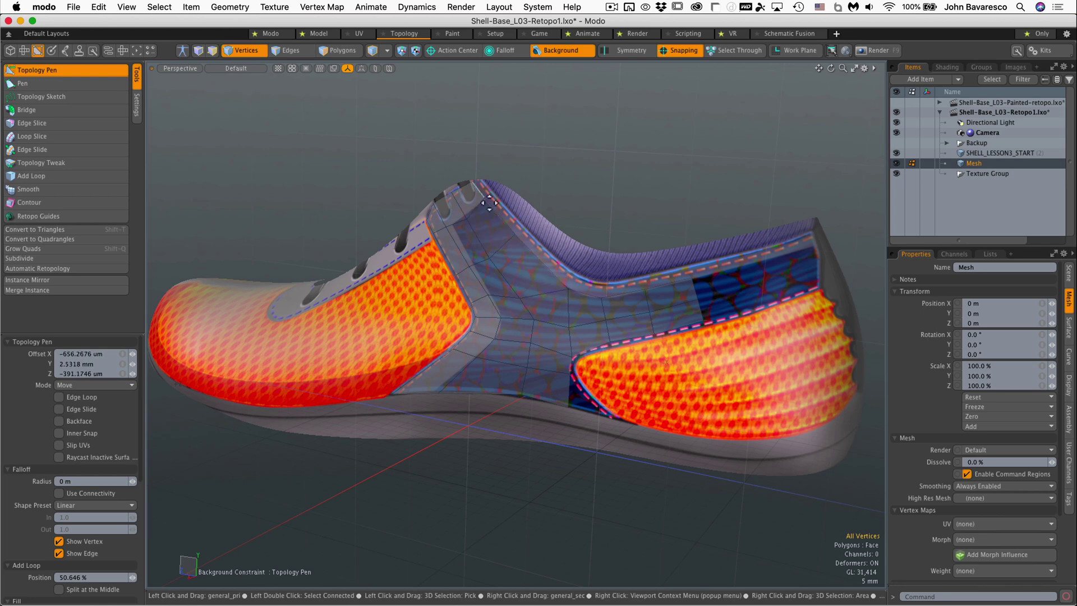
Extend the quads above the orange heel panel back to the heel and pull the side faces' lower edge down over the sole.
{"action": "left_click_drag", "start_coordinate": [697, 286], "coordinate": [750, 277], "text": "shift"}
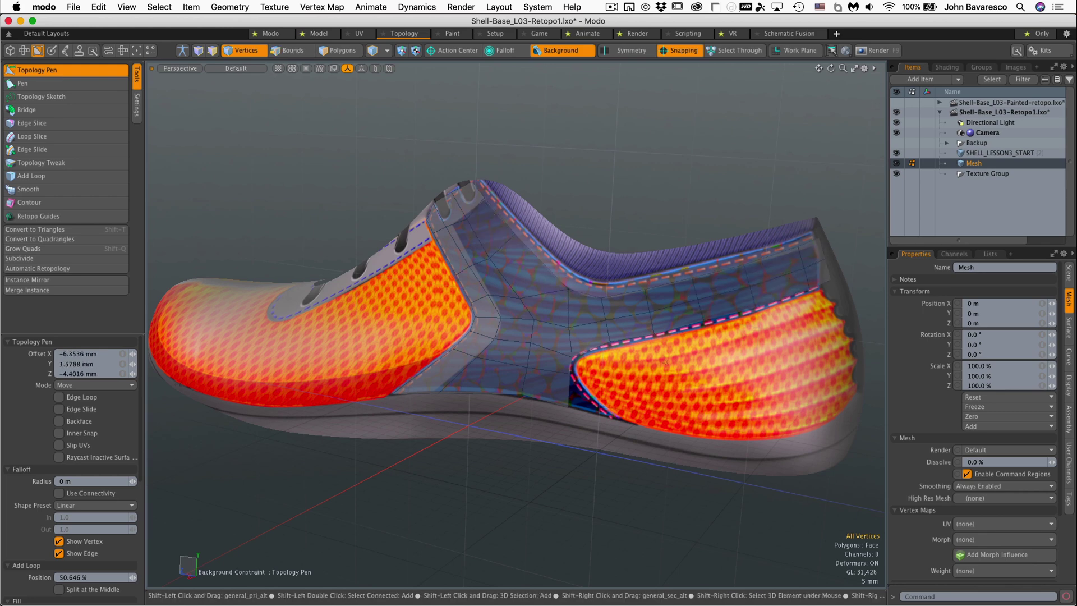
{"action": "scroll", "coordinate": [599, 325], "scroll_direction": "up", "scroll_amount": 5}
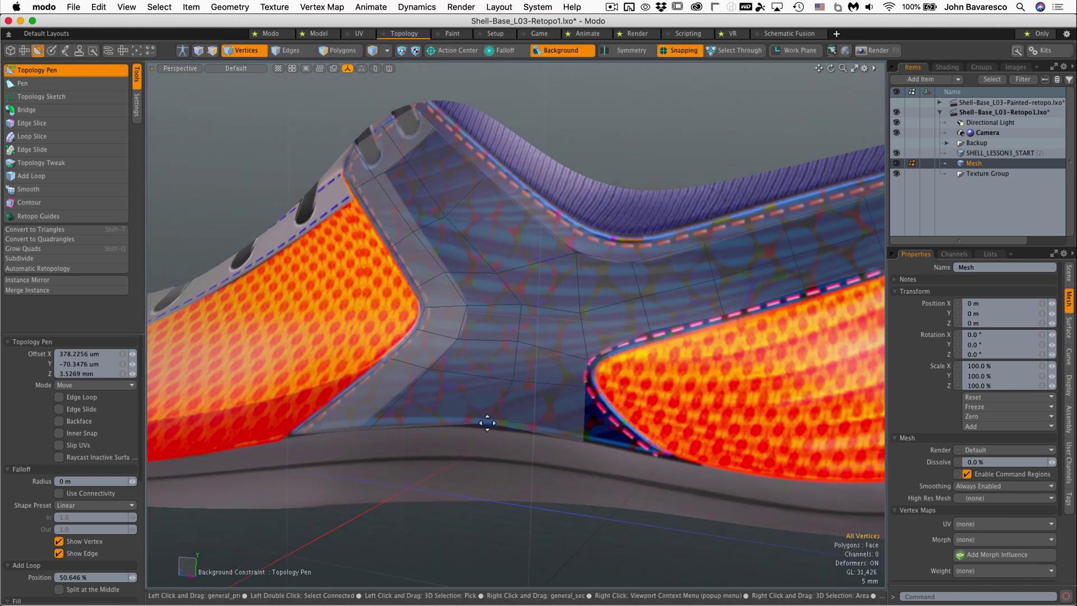
{"action": "left_click_drag", "start_coordinate": [486, 424], "coordinate": [485, 438]}
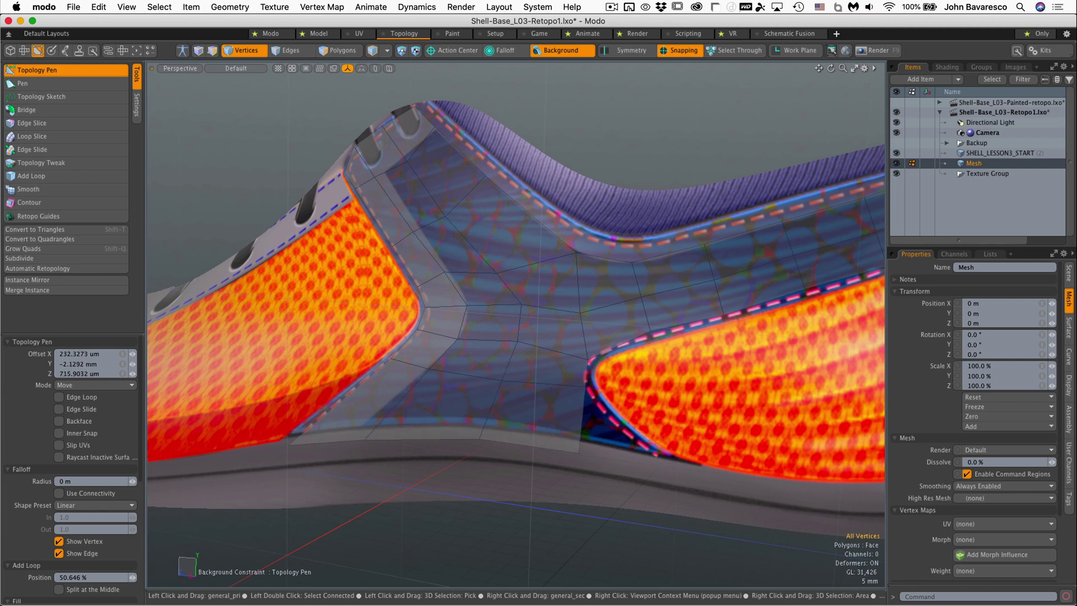
Extend a quad into the gap under the heel panel's front tip and align its upper vertex with the stitching.
{"action": "left_click", "coordinate": [584, 397]}
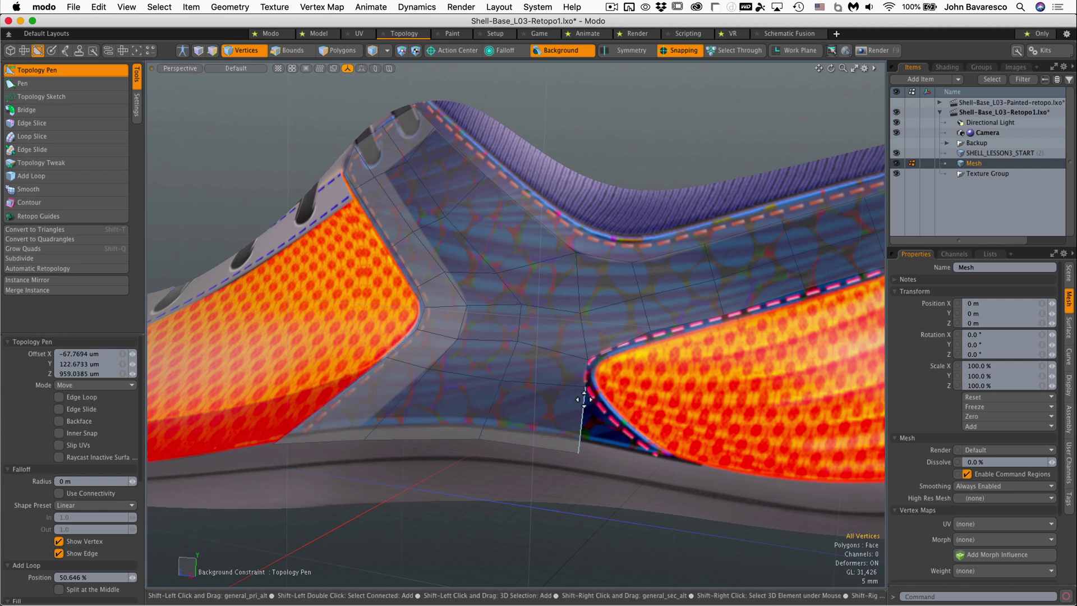
{"action": "left_click_drag", "start_coordinate": [602, 422], "coordinate": [646, 431], "text": "shift"}
{"action": "left_click_drag", "start_coordinate": [587, 359], "coordinate": [587, 351]}
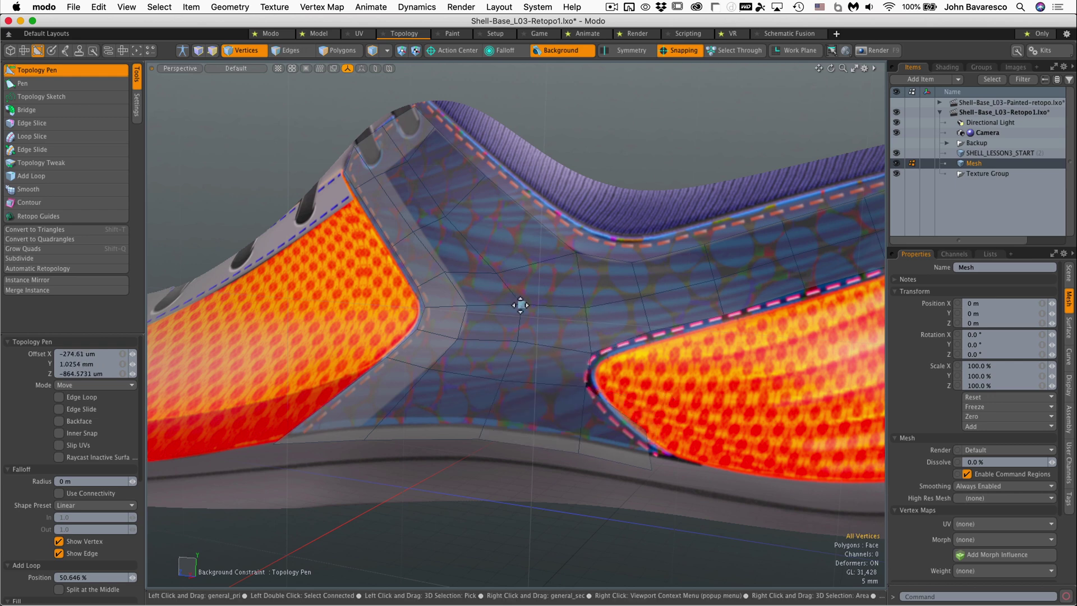
Even out the side faces' vertices between the orange toe and heel panels.
{"action": "scroll", "coordinate": [534, 271], "scroll_direction": "down", "scroll_amount": 3}
{"action": "left_click_drag", "start_coordinate": [520, 305], "coordinate": [226, 239]}
{"action": "left_click_drag", "start_coordinate": [507, 315], "coordinate": [549, 302], "text": "alt+shift"}
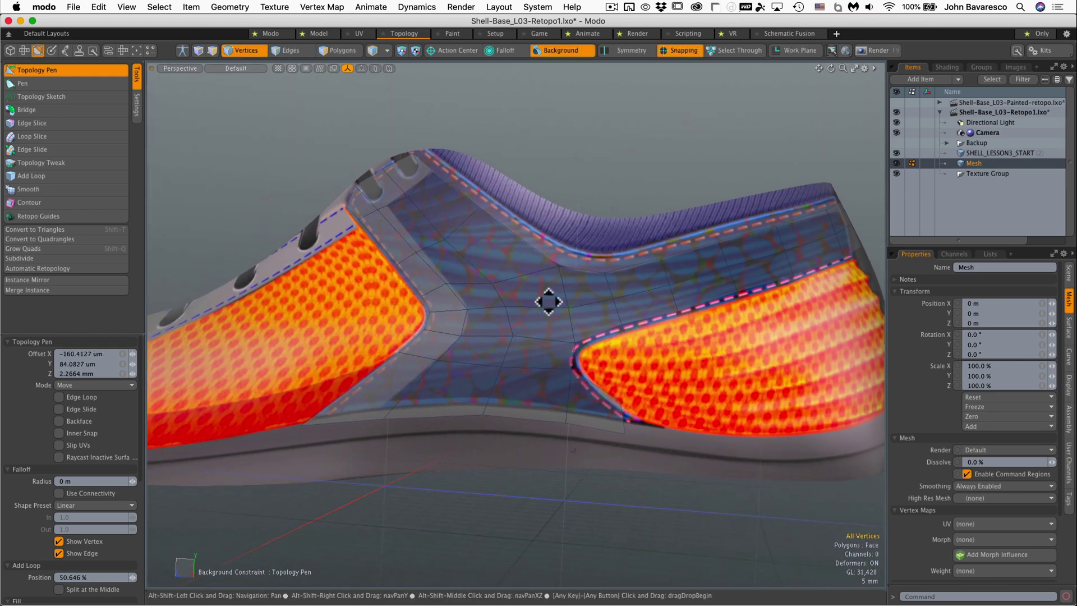
{"action": "left_click_drag", "start_coordinate": [605, 248], "coordinate": [629, 245], "text": "ctrl+alt"}
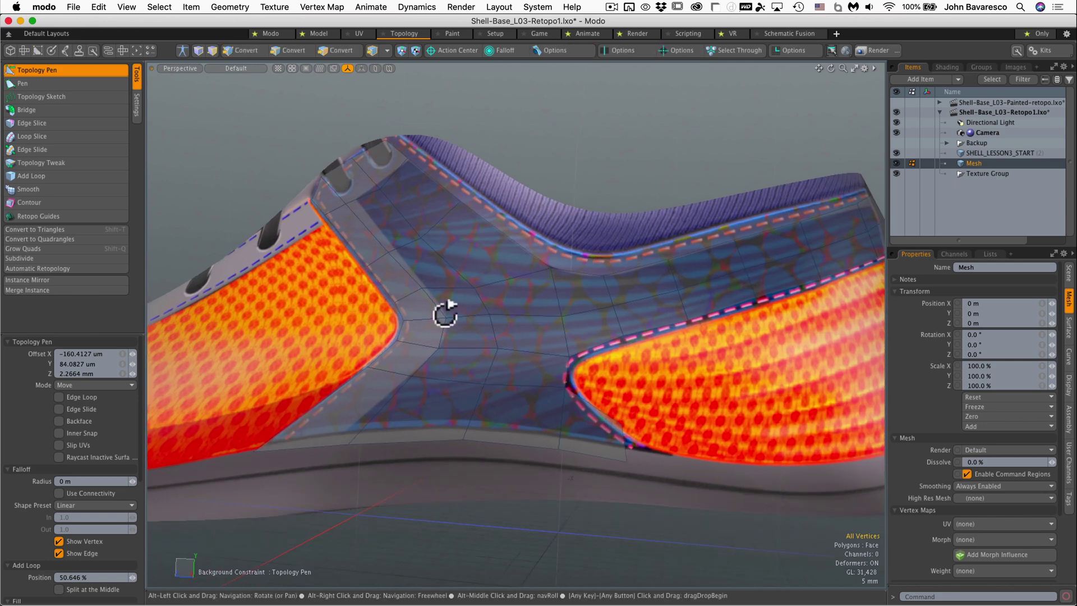
{"action": "left_click_drag", "start_coordinate": [446, 314], "coordinate": [546, 338], "text": "alt"}
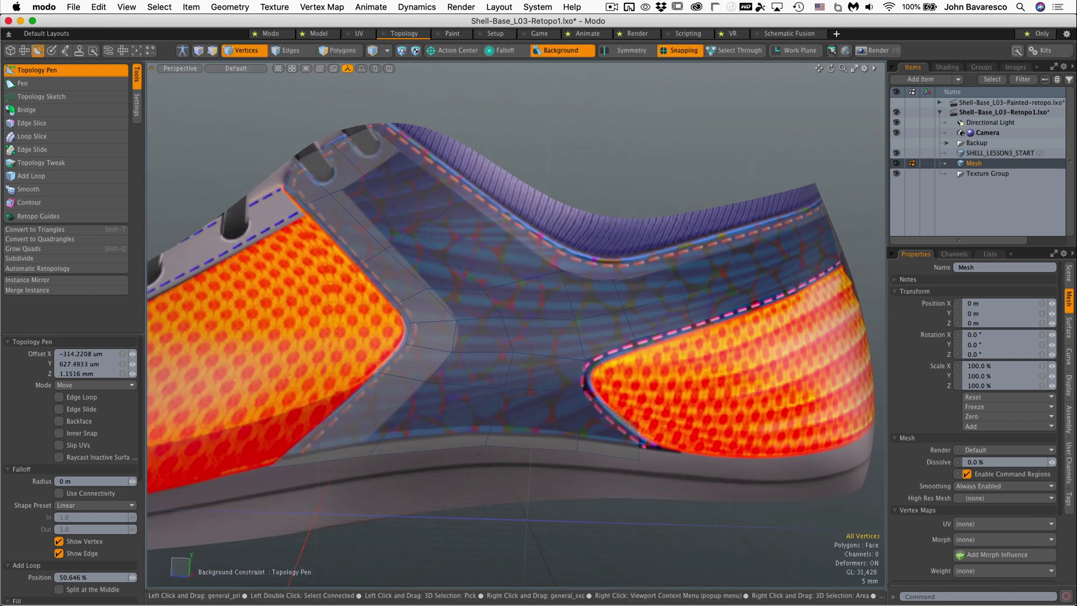
Add a row of quads along the collar stitching and align its vertices with the border from the lace holes to the heel.
{"action": "left_click_drag", "start_coordinate": [486, 244], "coordinate": [521, 234], "text": "ctrl+alt"}
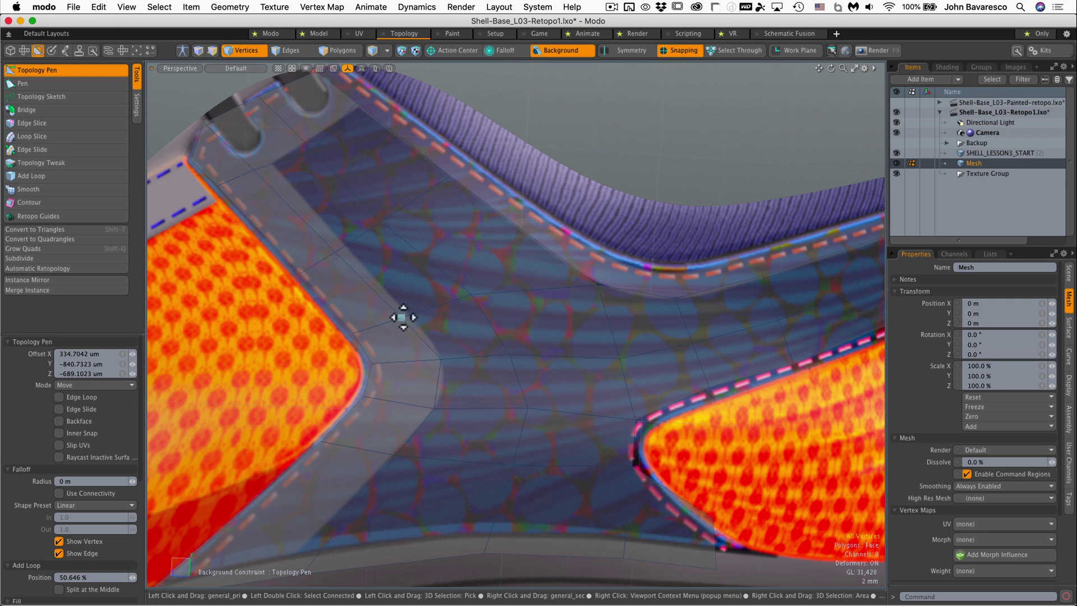
{"action": "left_click_drag", "start_coordinate": [486, 293], "coordinate": [472, 312], "text": "ctrl+alt"}
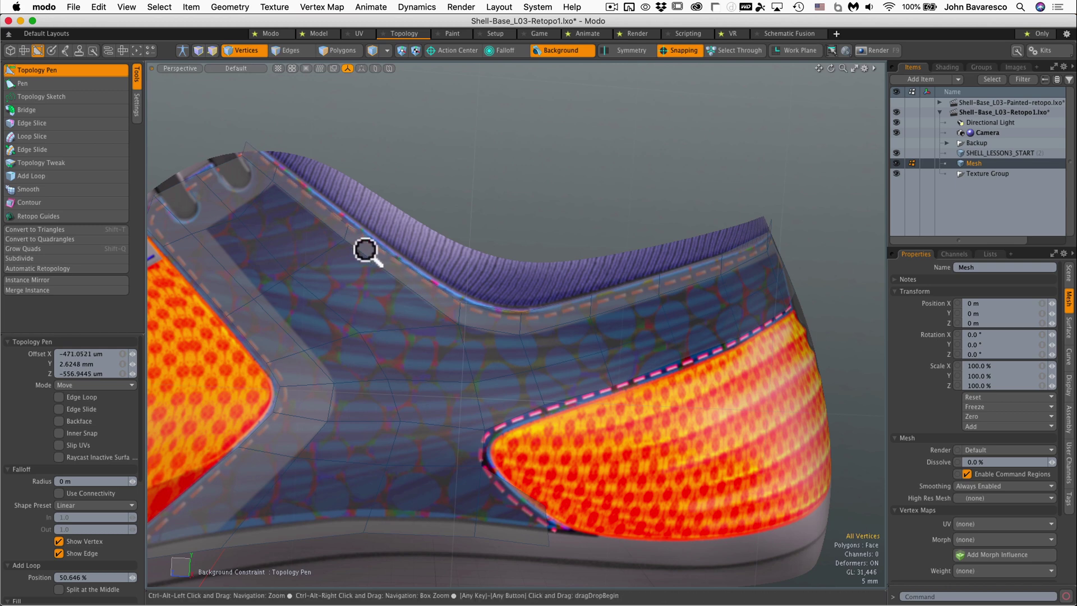
{"action": "left_click_drag", "start_coordinate": [365, 250], "coordinate": [382, 248], "text": "ctrl+alt"}
{"action": "left_click_drag", "start_coordinate": [382, 249], "coordinate": [547, 304], "text": "alt+shift"}
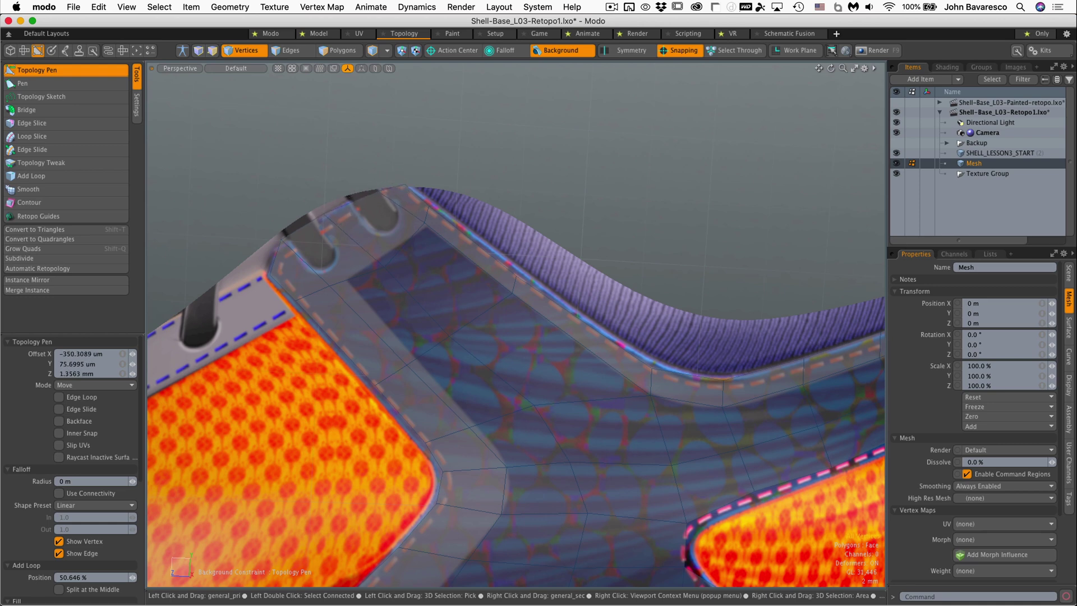
{"action": "left_click_drag", "start_coordinate": [440, 210], "coordinate": [474, 312], "text": "ctrl+alt"}
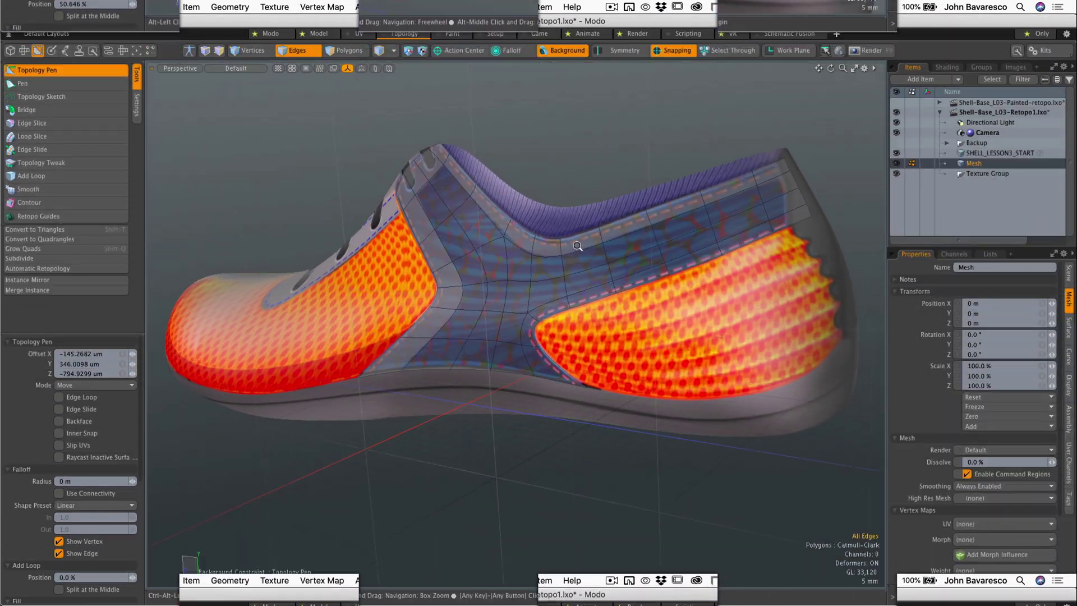
Check the border's edge flow by selecting the polygons along the collar, around the lace holes and down the toe panel's rear edge.
{"action": "left_click_drag", "start_coordinate": [572, 247], "coordinate": [611, 240], "text": "alt"}
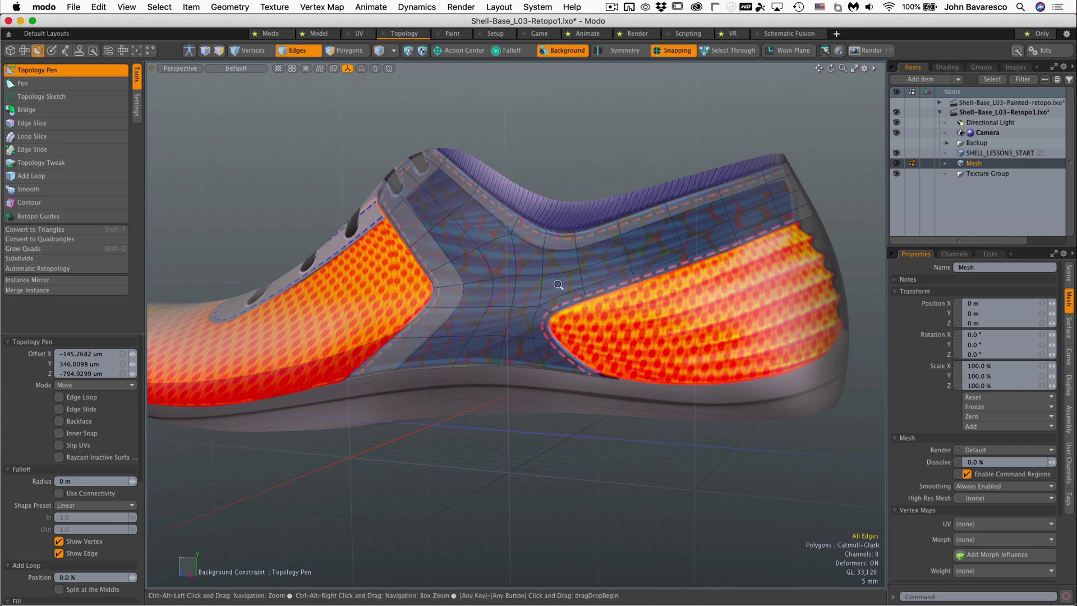
{"action": "left_click_drag", "start_coordinate": [560, 289], "coordinate": [494, 379], "text": "alt"}
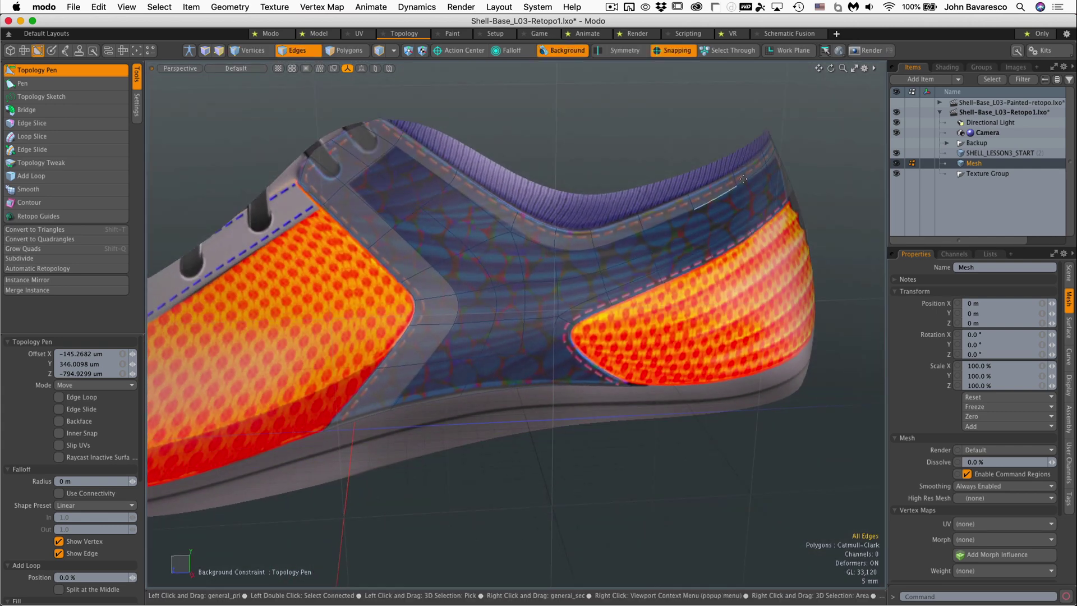
{"action": "left_click", "coordinate": [353, 51]}
{"action": "left_click", "coordinate": [768, 155]}
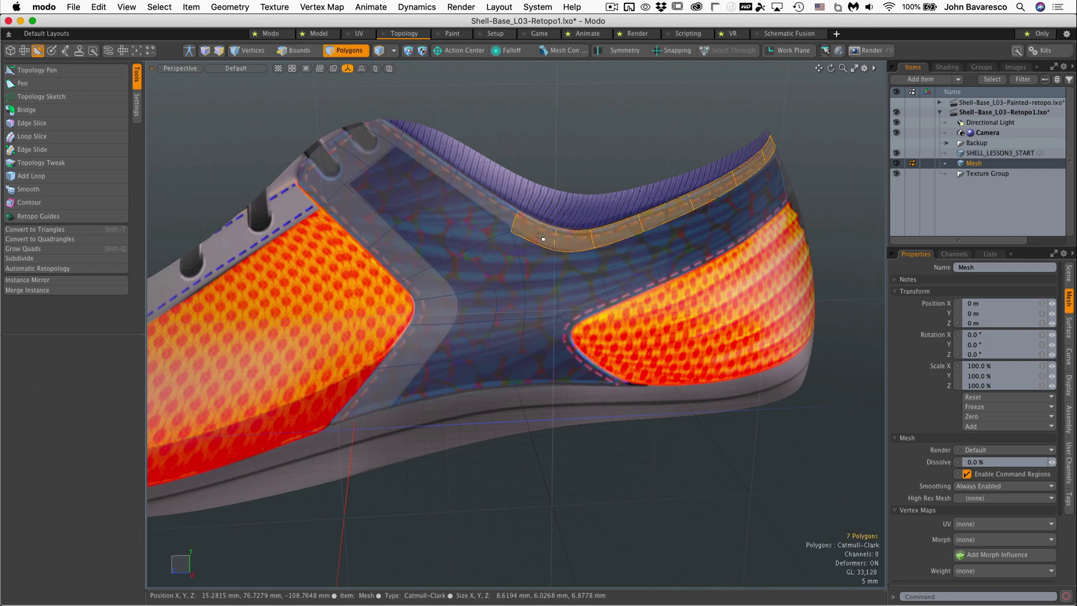
{"action": "left_click_drag", "start_coordinate": [540, 236], "coordinate": [502, 214]}
{"action": "mouse_move", "coordinate": [453, 181]}
{"action": "left_mouse_down"}
{"action": "mouse_move", "coordinate": [418, 155]}
{"action": "mouse_move", "coordinate": [323, 171]}
{"action": "mouse_move", "coordinate": [407, 272]}
{"action": "mouse_move", "coordinate": [415, 325]}
{"action": "mouse_move", "coordinate": [388, 400]}
{"action": "left_mouse_up"}
{"action": "left_click_drag", "start_coordinate": [421, 291], "coordinate": [417, 259], "text": "ctrl+alt"}
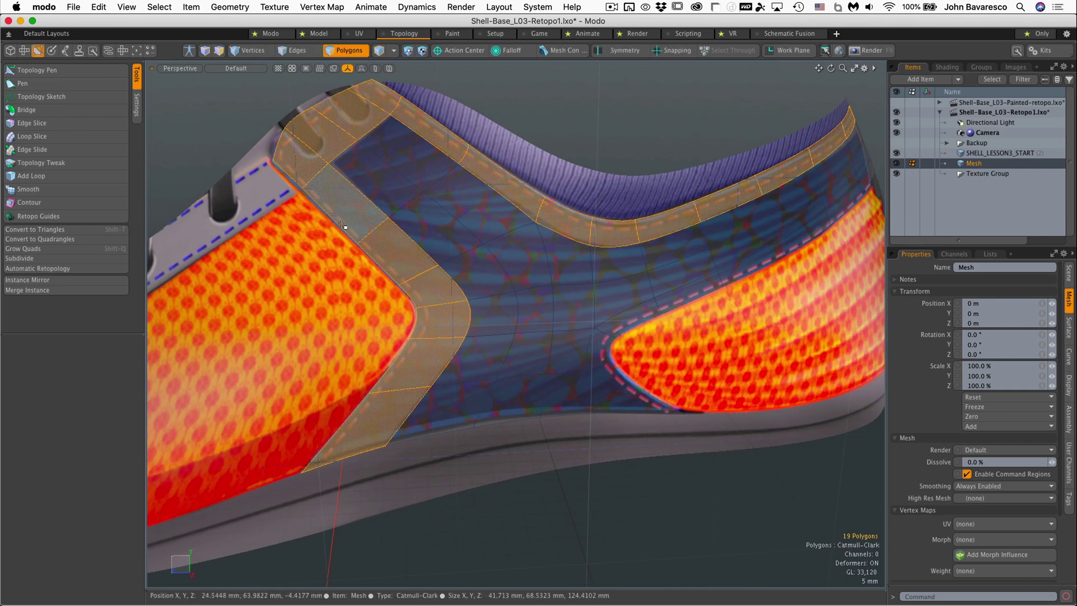
{"action": "left_click_drag", "start_coordinate": [355, 463], "coordinate": [303, 361], "text": "ctrl+alt"}
{"action": "left_click", "coordinate": [517, 202]}
Check the polygon strip along the heel panel's upper stitching by selecting it, clear the selection and inspect the side mesh.
{"action": "mouse_move", "coordinate": [538, 264]}
{"action": "left_mouse_down", "text": "ctrl+alt"}
{"action": "mouse_move", "coordinate": [655, 289]}
{"action": "mouse_move", "coordinate": [594, 335]}
{"action": "mouse_move", "coordinate": [501, 377]}
{"action": "left_mouse_up", "text": "ctrl+alt"}
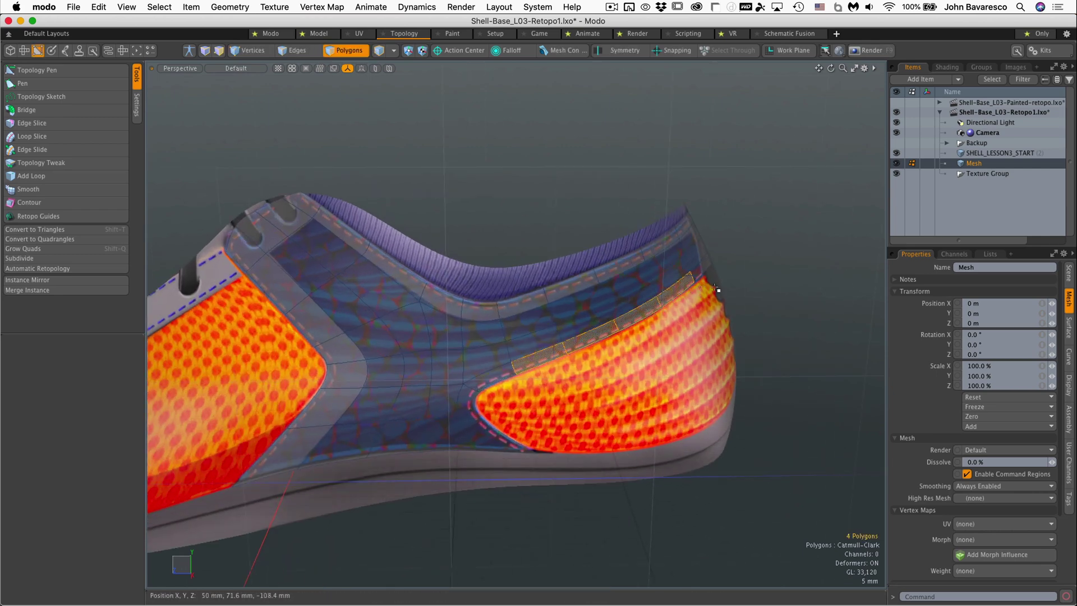
{"action": "left_click", "coordinate": [722, 261]}
{"action": "left_click_drag", "start_coordinate": [721, 261], "coordinate": [491, 405], "text": "ctrl+alt"}
{"action": "left_click_drag", "start_coordinate": [457, 373], "coordinate": [449, 245], "text": "ctrl+alt"}
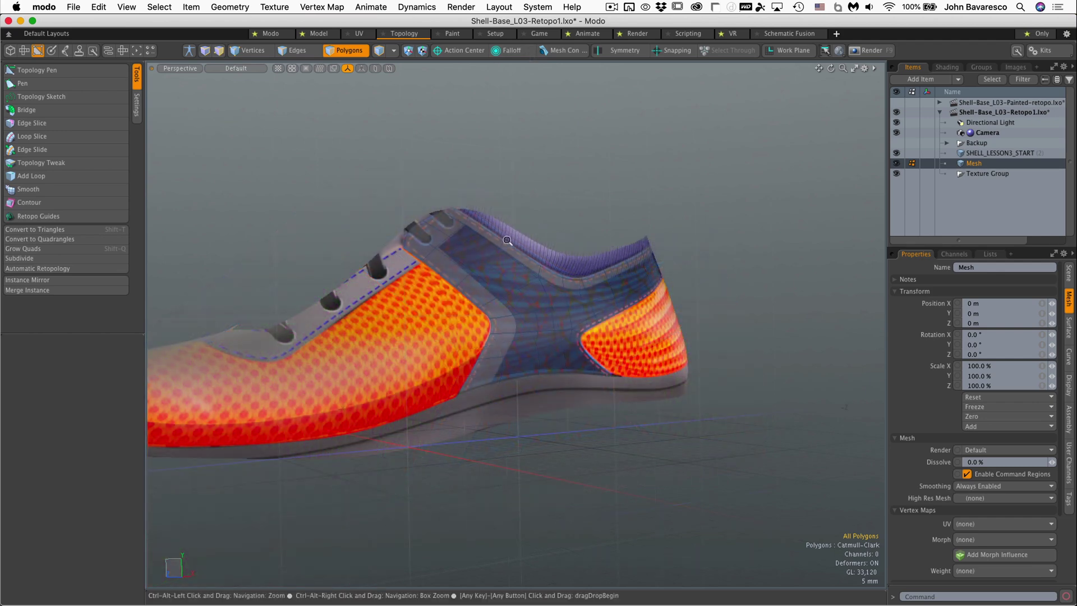
{"action": "left_click_drag", "start_coordinate": [507, 240], "coordinate": [653, 223], "text": "ctrl+alt"}
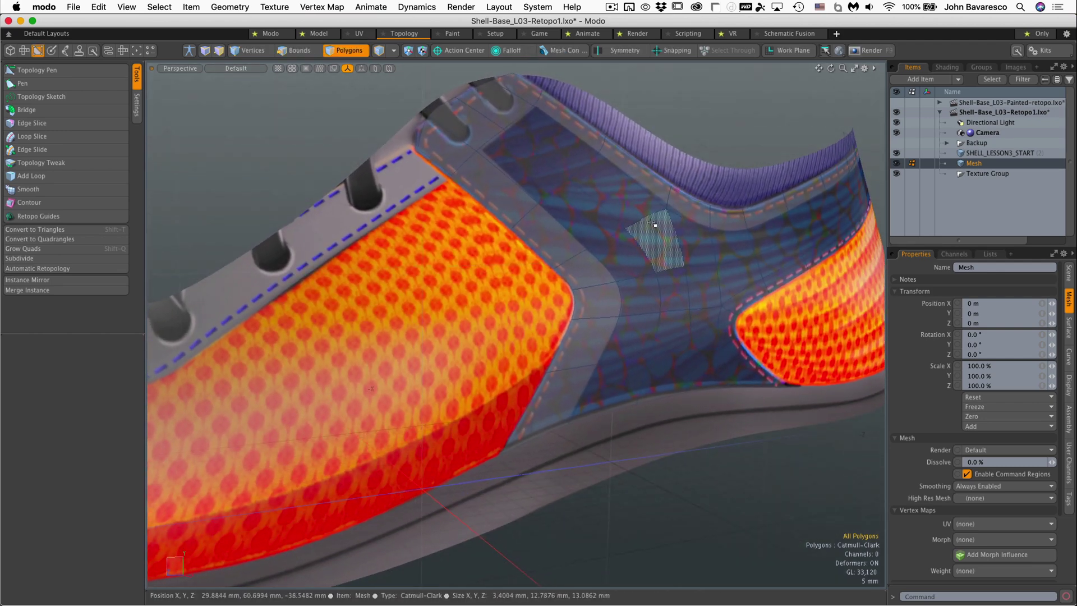